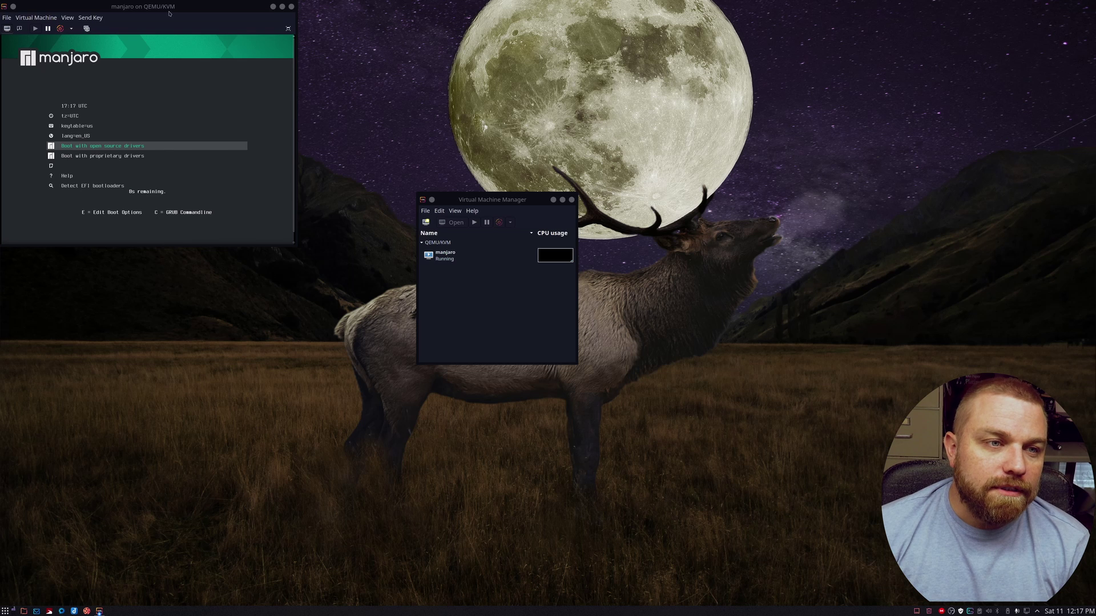
Step: Center the VM console and boot the GRUB entry 'Boot with open source drivers'
{"action": "left_click_drag", "start_coordinate": [169, 13], "coordinate": [514, 164]}
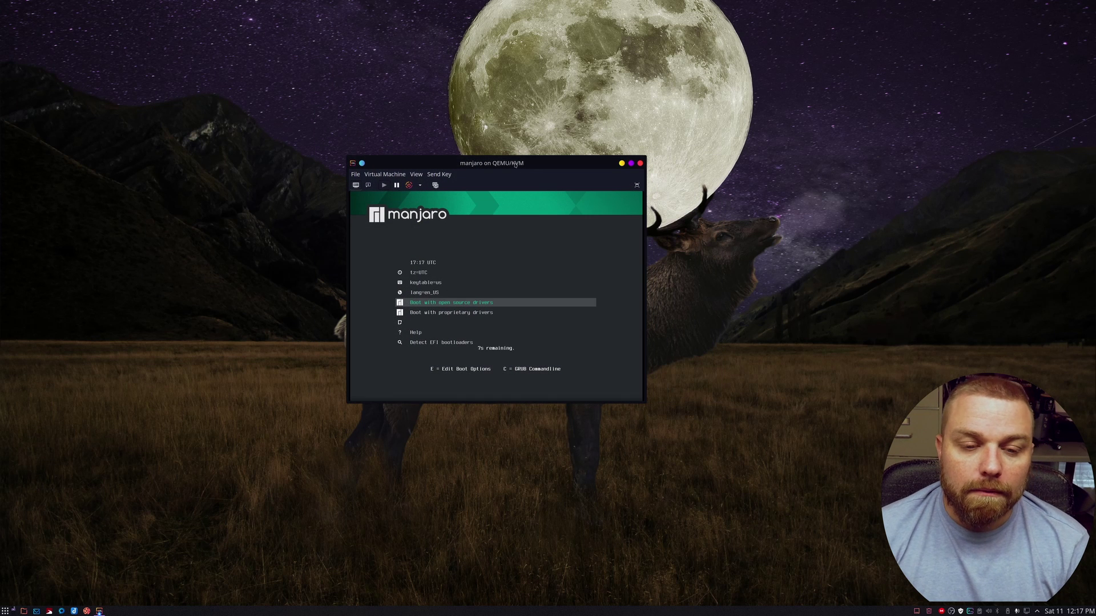
{"action": "key", "text": "Down"}
{"action": "key", "text": "Up"}
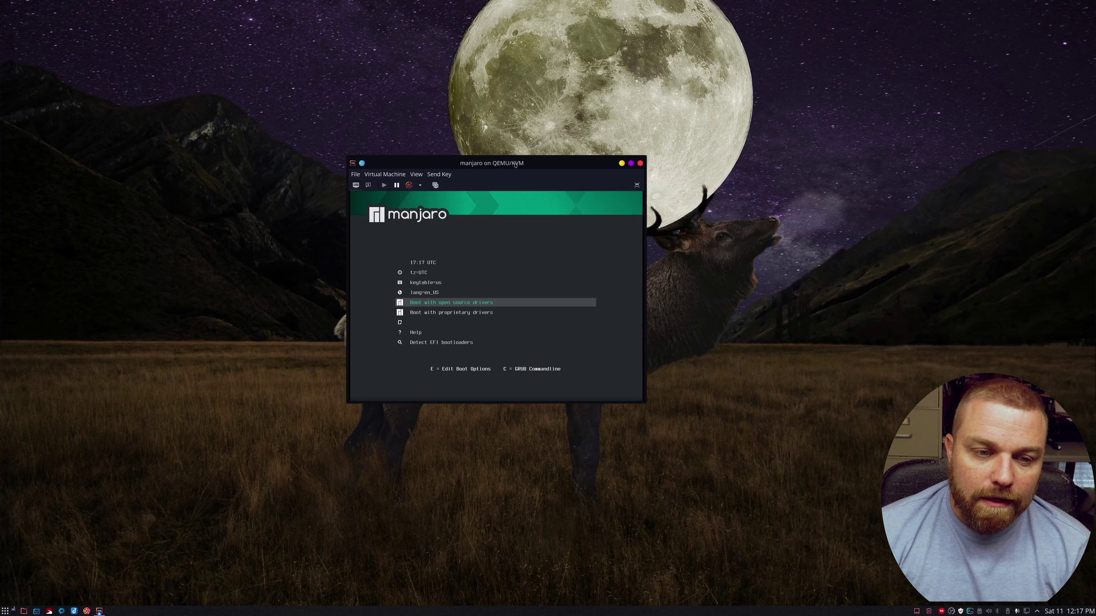
{"action": "key", "text": "Down"}
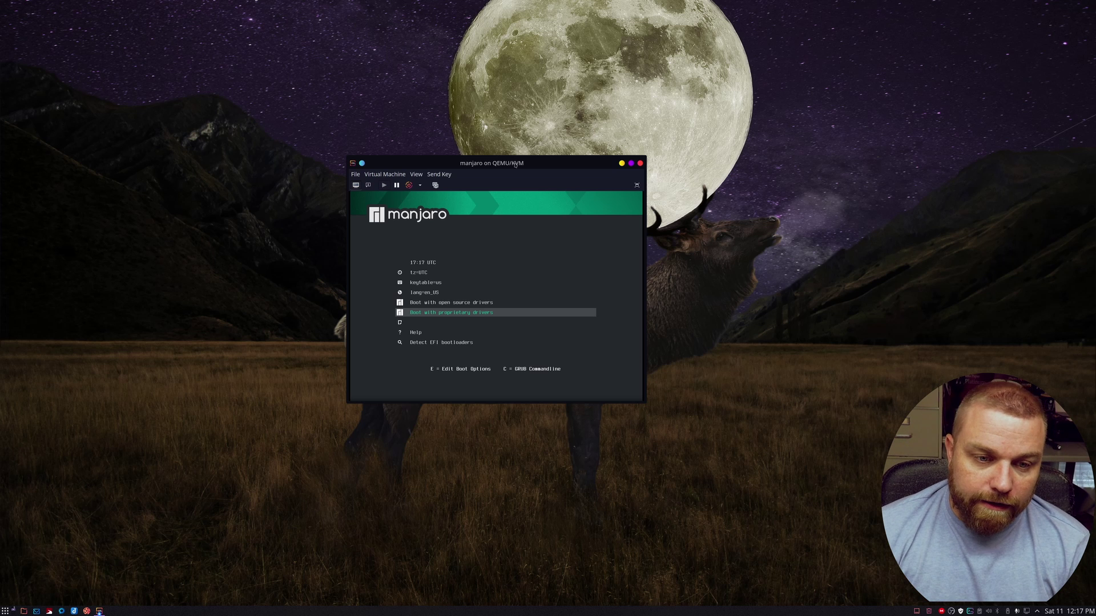
{"action": "key", "text": "Up"}
{"action": "key", "text": "Up"}
{"action": "key", "text": "Up"}
{"action": "key", "text": "Down"}
{"action": "key", "text": "Down"}
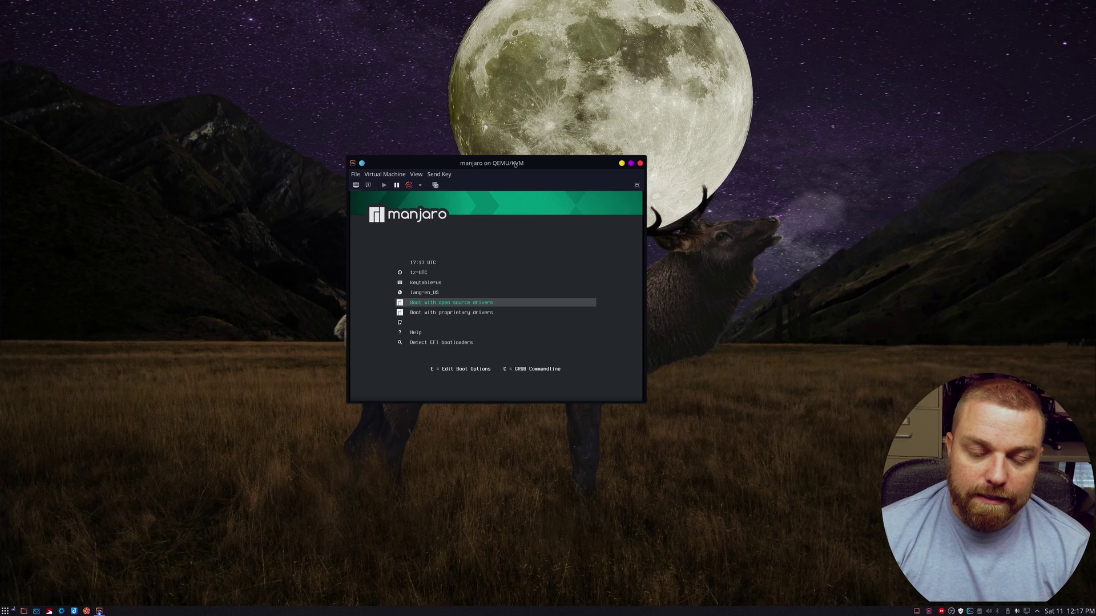
{"action": "key", "text": "Return"}
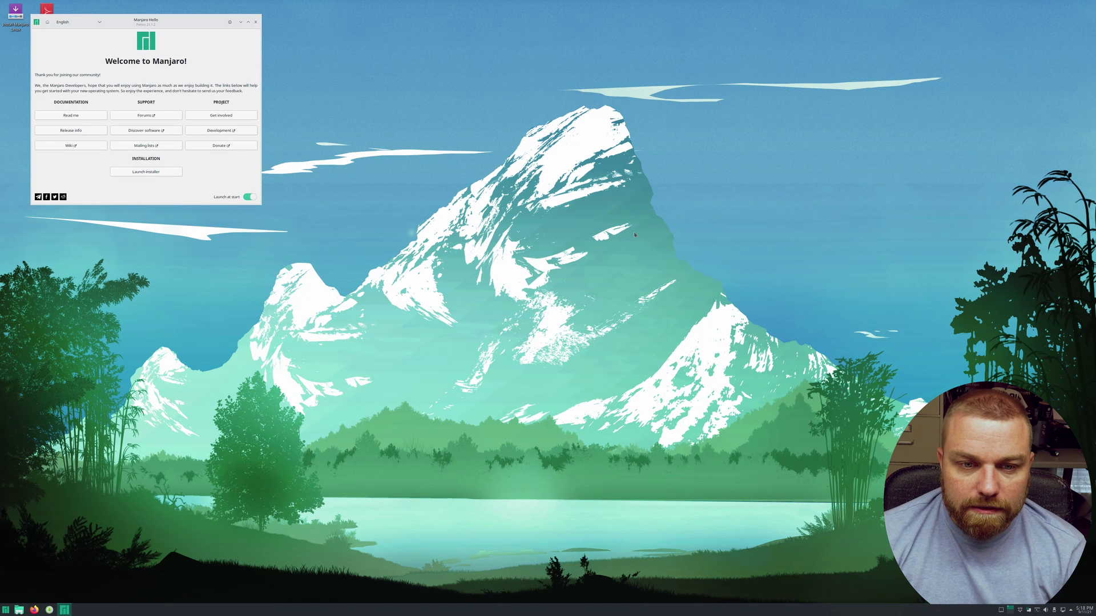
Step: Center the Manjaro Hello window and launch the Manjaro installer
{"action": "left_click_drag", "start_coordinate": [134, 19], "coordinate": [542, 221]}
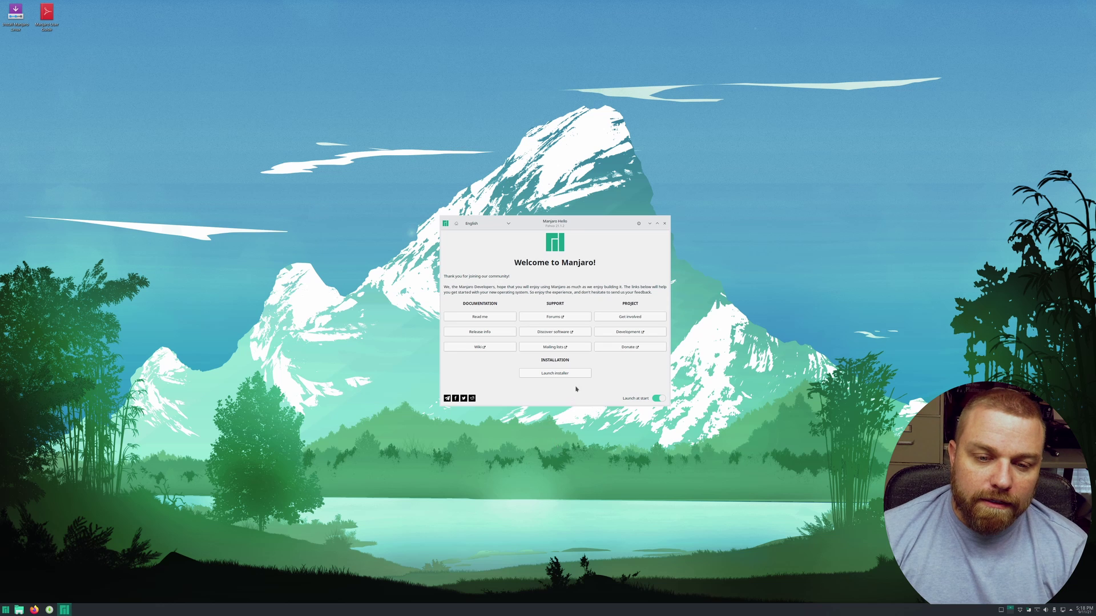
{"action": "left_click", "coordinate": [558, 374]}
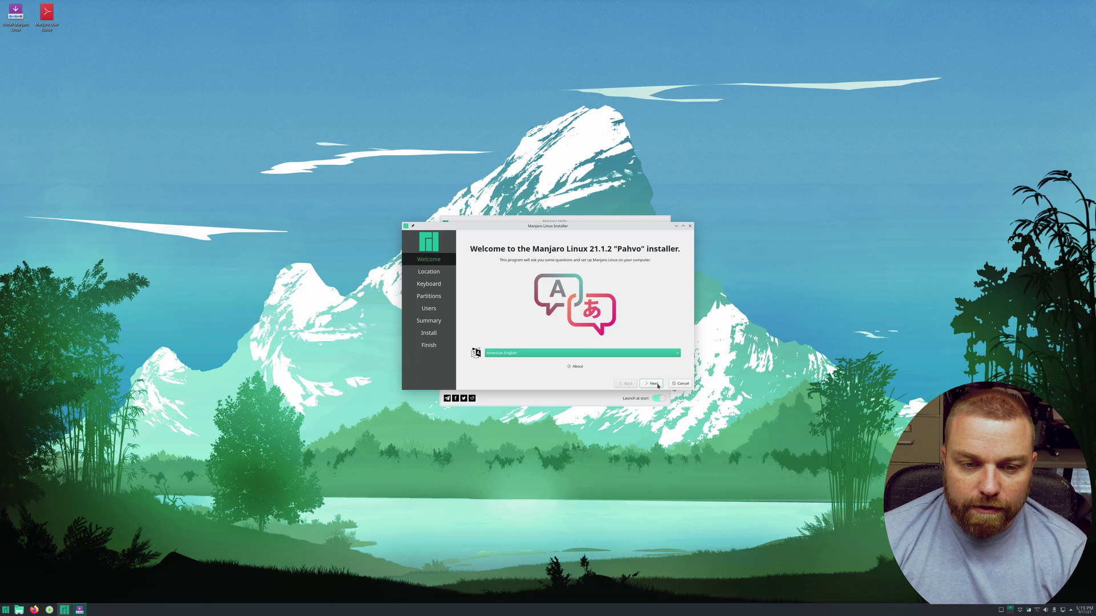
Step: Accept American English, the America/Chicago location and English (US) keyboard to reach Partitions
{"action": "left_click", "coordinate": [653, 383]}
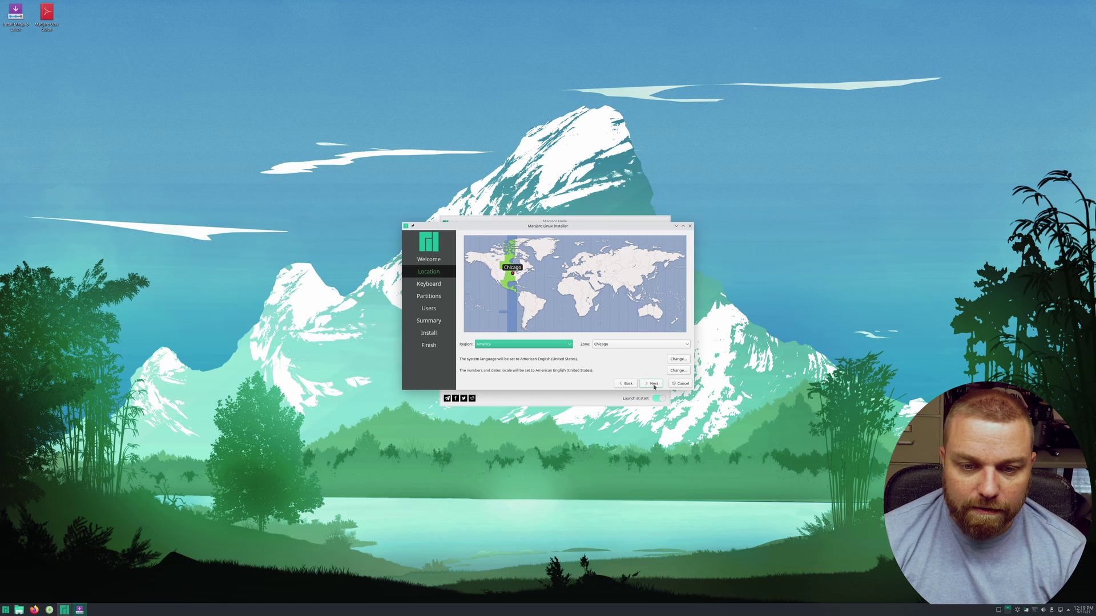
{"action": "left_click", "coordinate": [653, 384]}
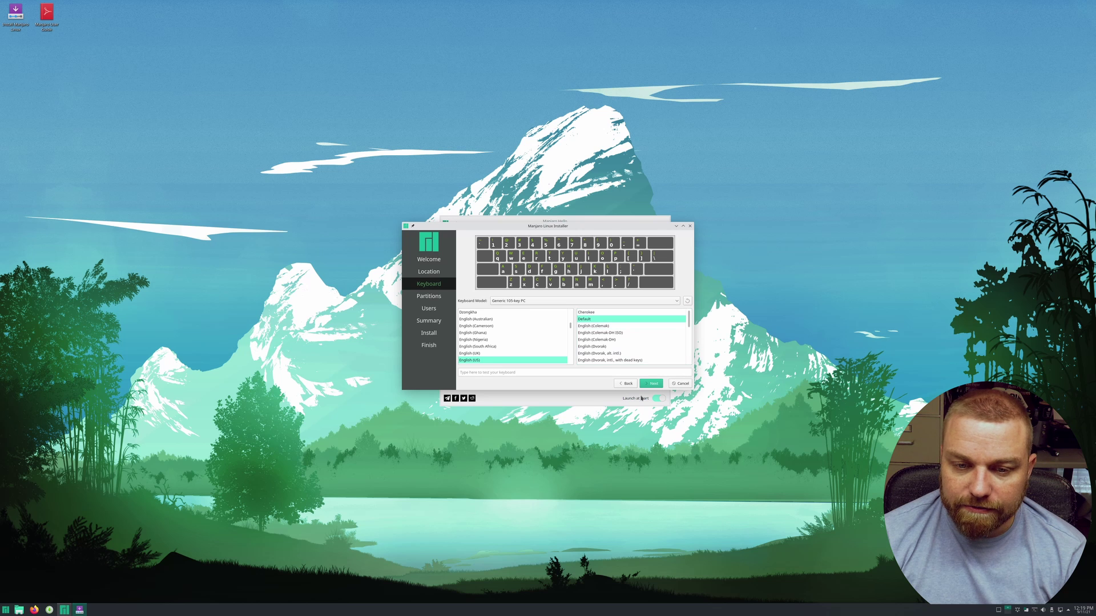
{"action": "left_click", "coordinate": [654, 384]}
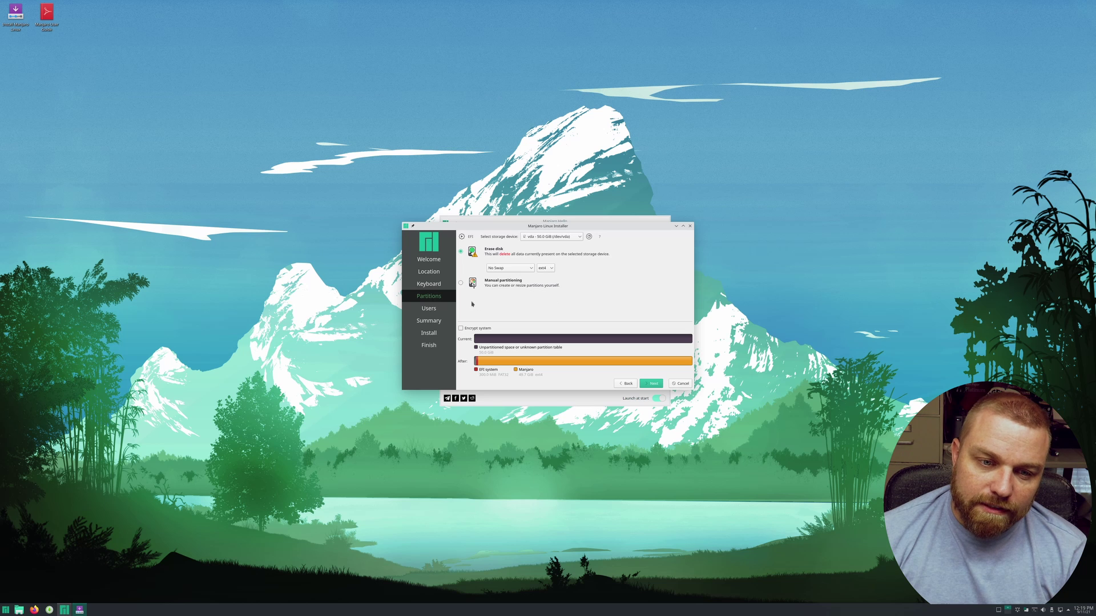
Step: Choose Manual partitioning, create a new GPT partition table, and select the 50.0 GiB free space
{"action": "left_click", "coordinate": [460, 284]}
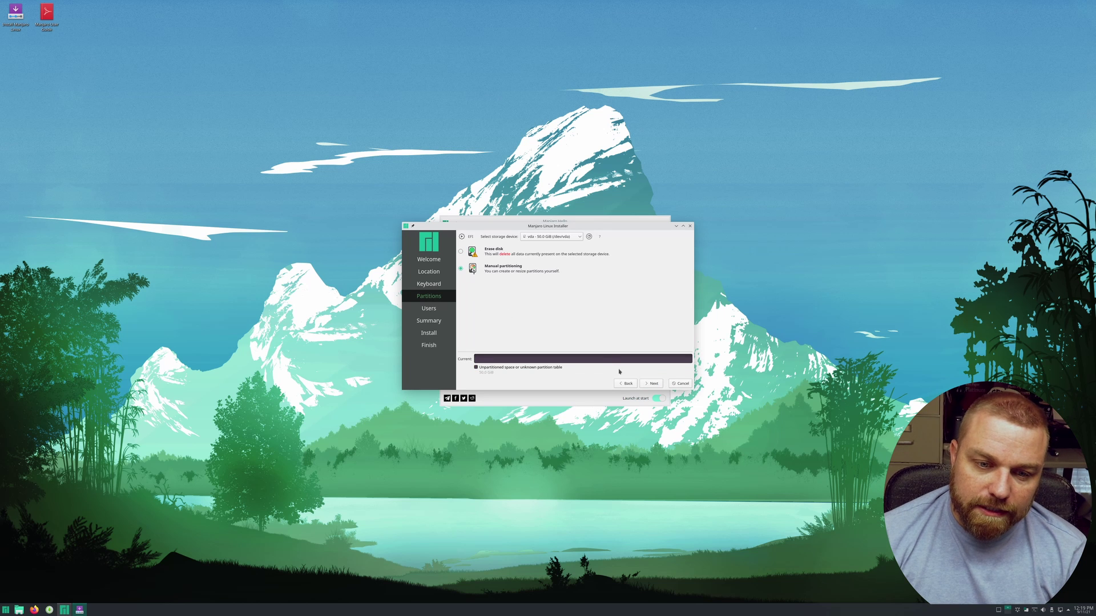
{"action": "left_click", "coordinate": [652, 384]}
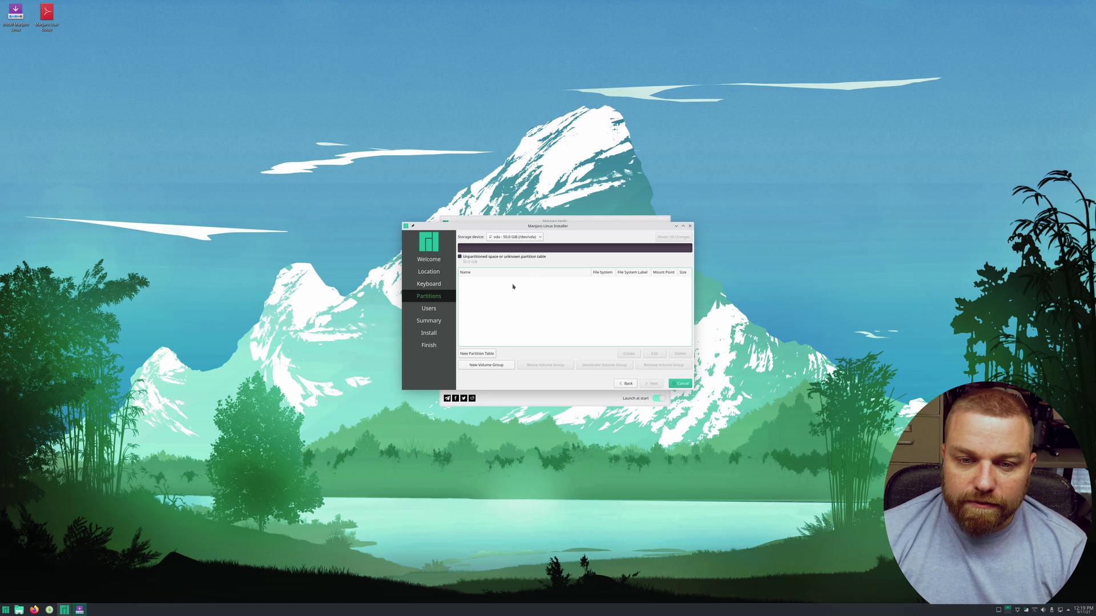
{"action": "left_click", "coordinate": [479, 355]}
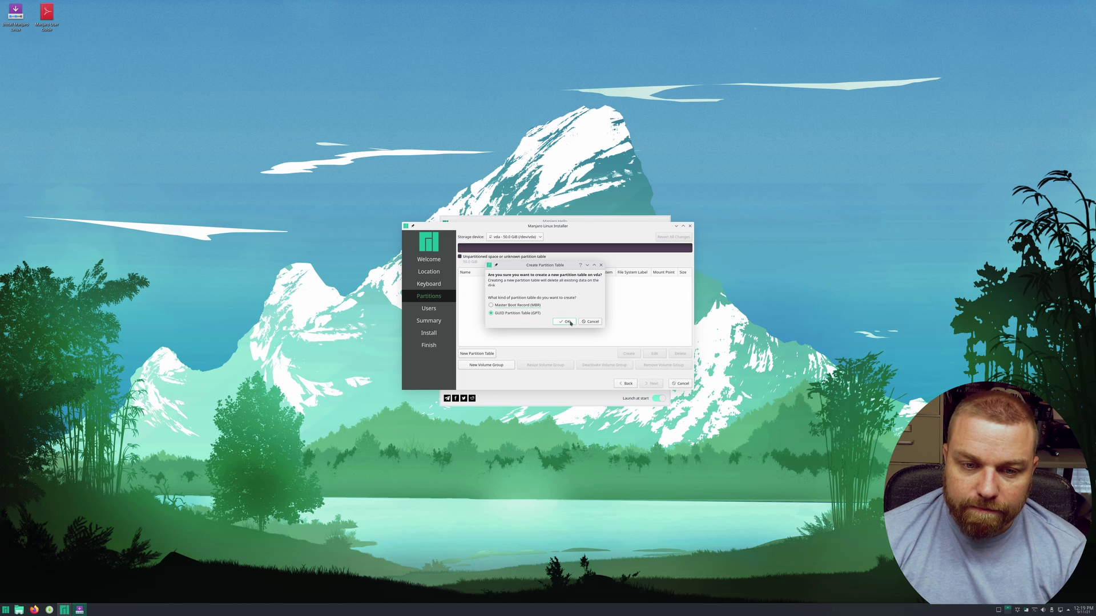
{"action": "left_click", "coordinate": [567, 322]}
{"action": "left_click", "coordinate": [485, 280]}
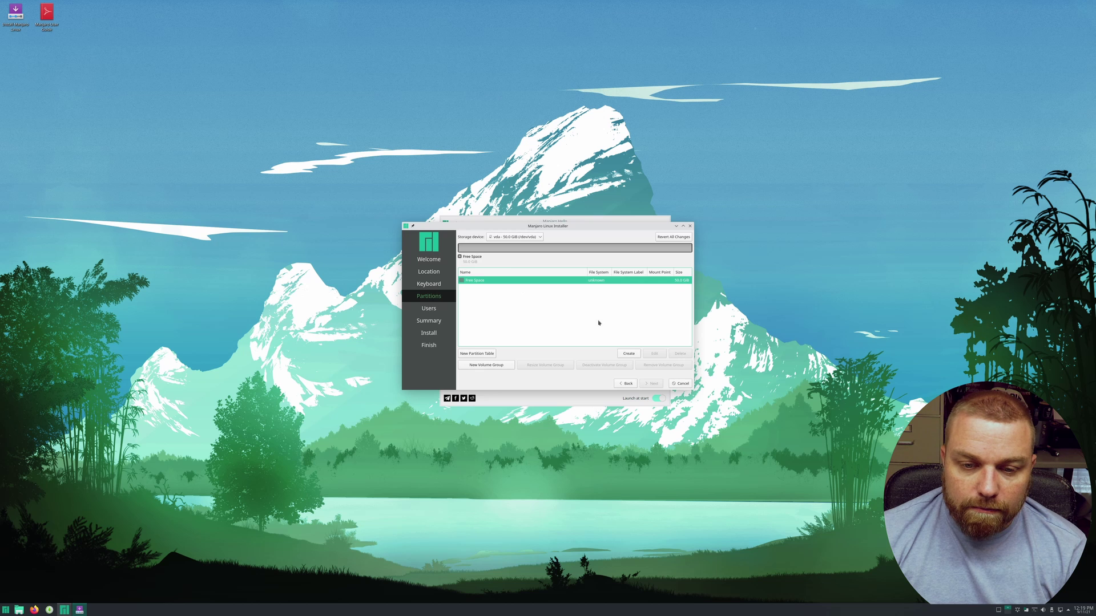
Step: Create a 512 MiB fat32 EFI partition mounted at /boot/efi with the boot flag
{"action": "left_click", "coordinate": [629, 354]}
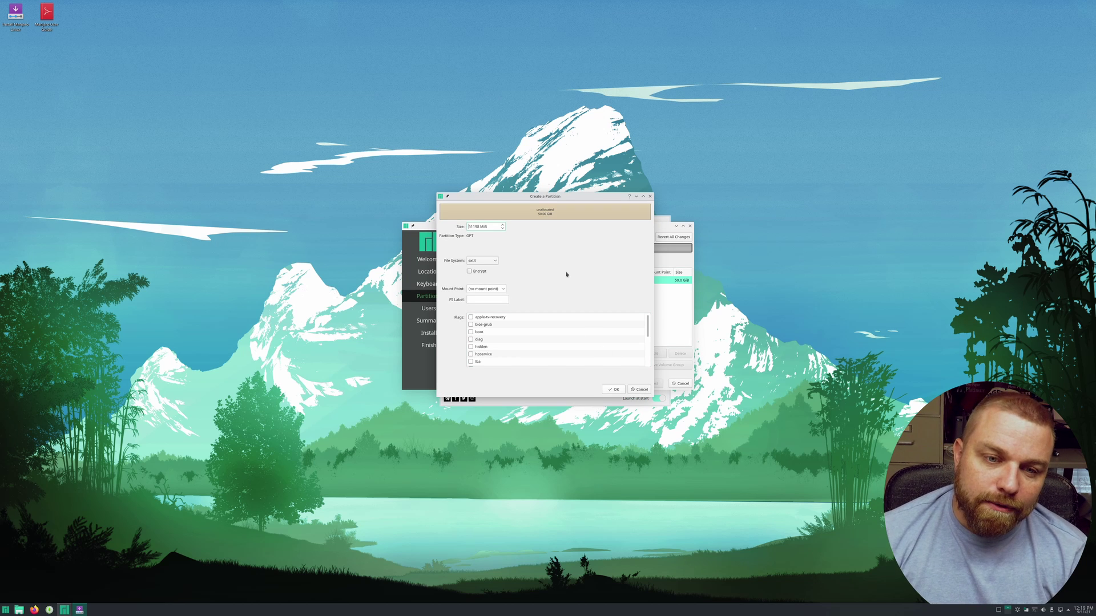
{"action": "double_click", "coordinate": [477, 227]}
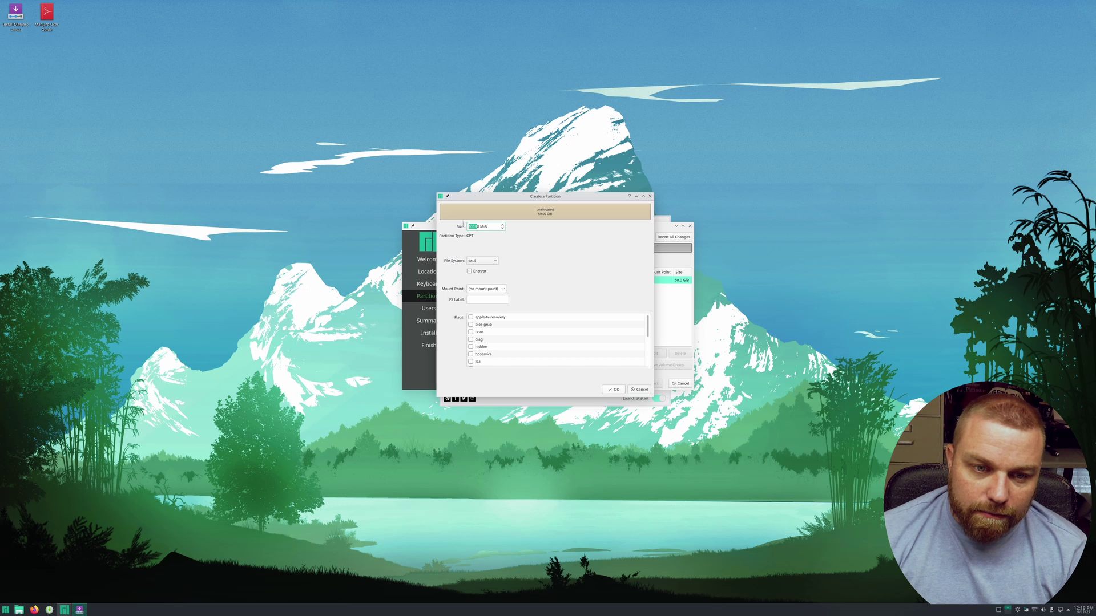
{"action": "key", "text": "BackSpace"}
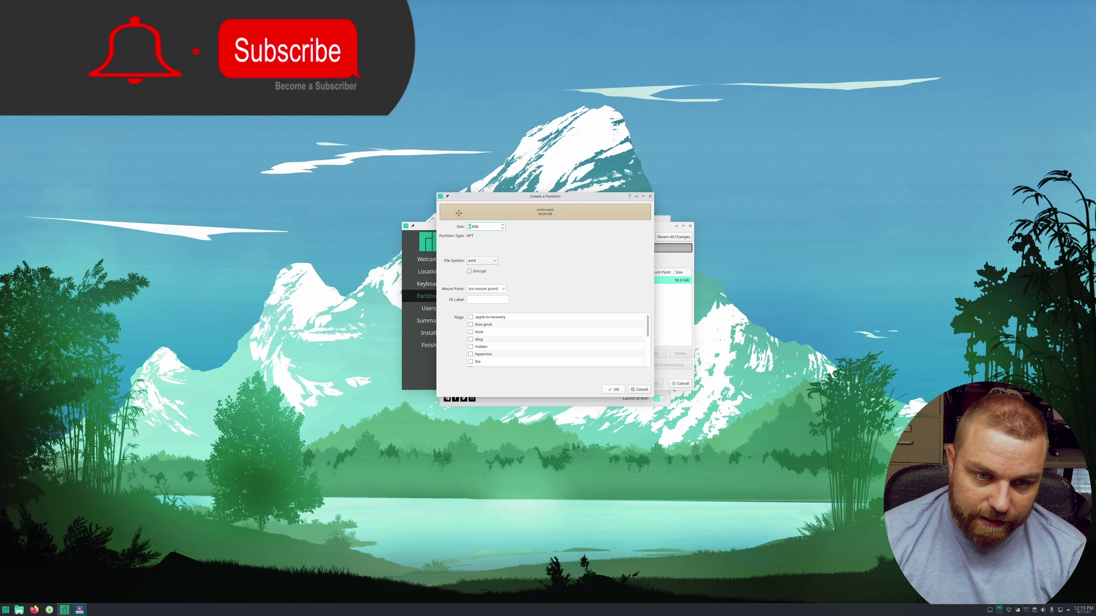
{"action": "left_click", "coordinate": [449, 211]}
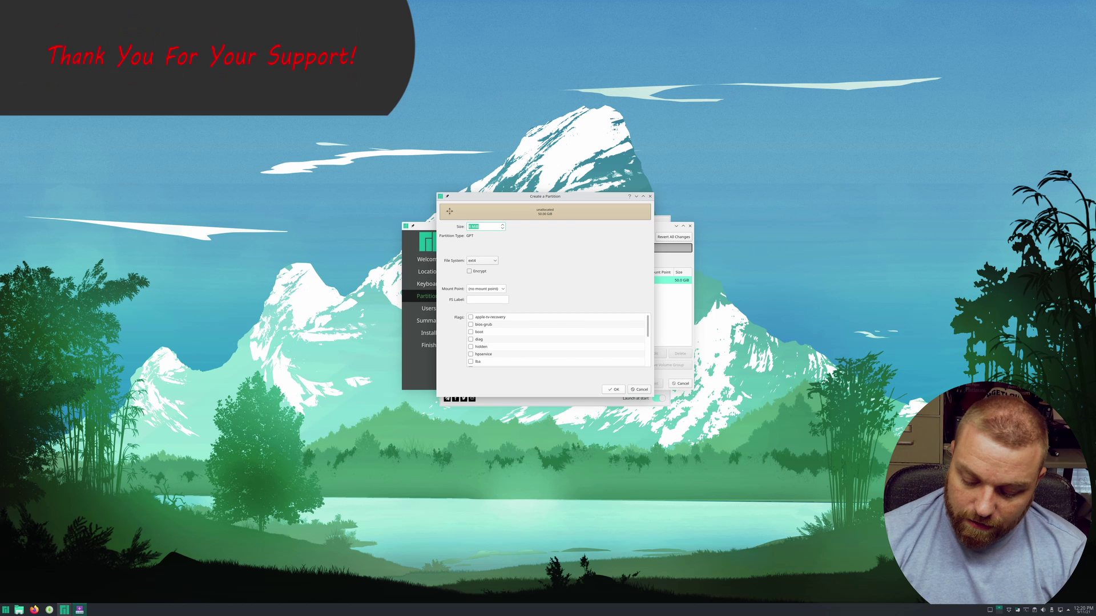
{"action": "key", "text": "BackSpace"}
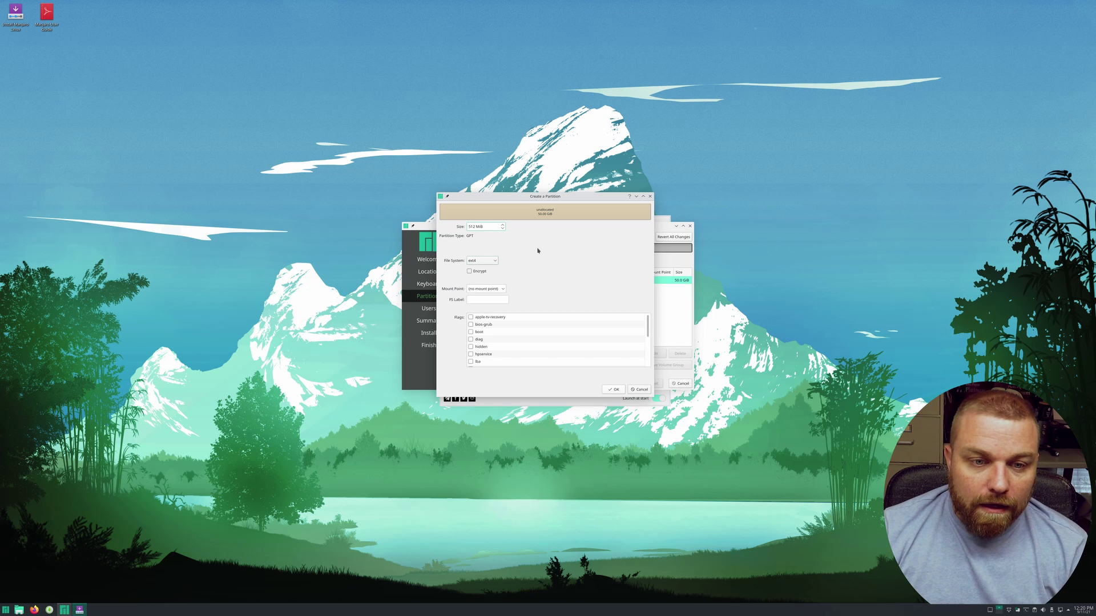
{"action": "left_click", "coordinate": [473, 263]}
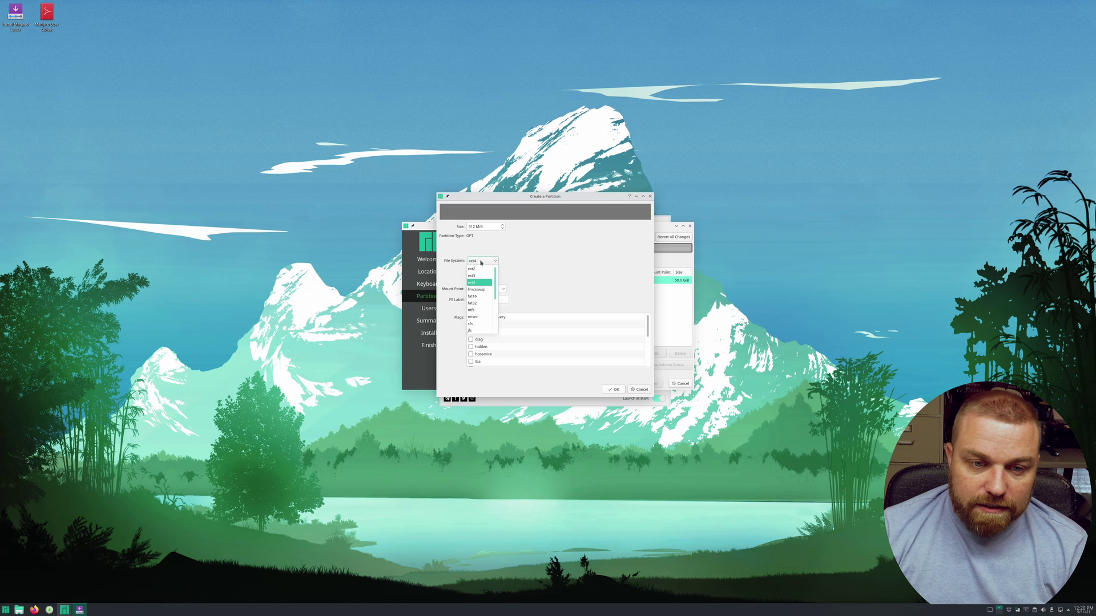
{"action": "left_click", "coordinate": [475, 303]}
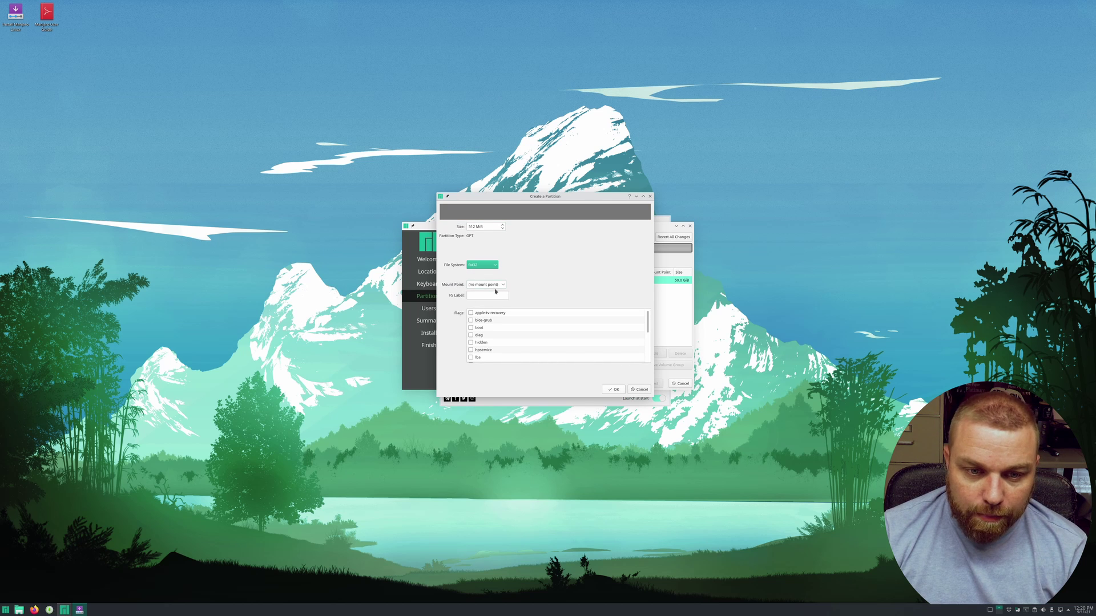
{"action": "left_click", "coordinate": [491, 284]}
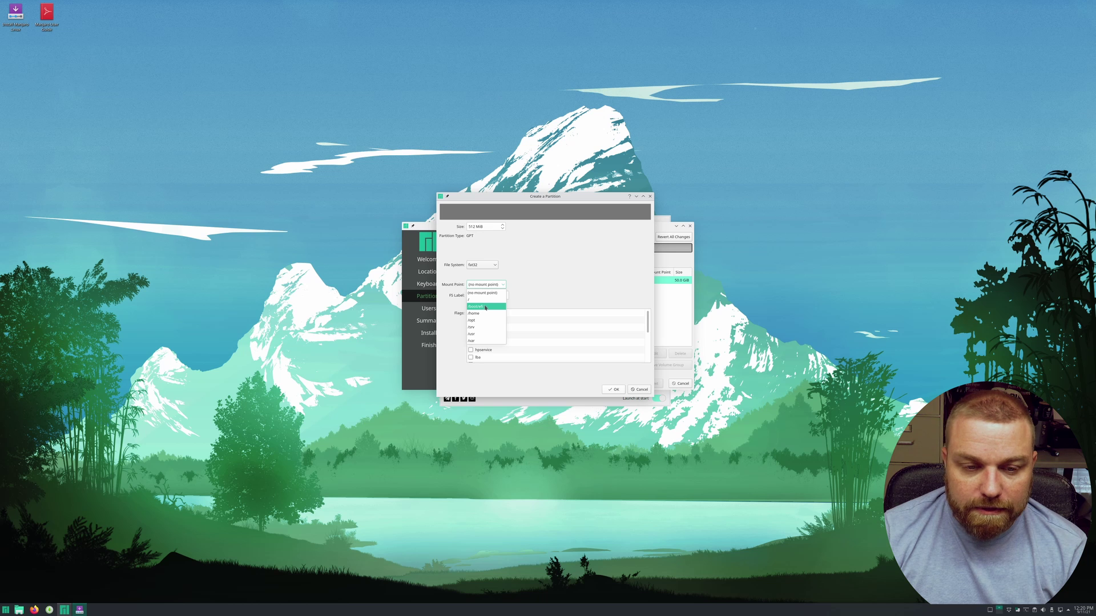
{"action": "left_click", "coordinate": [486, 307]}
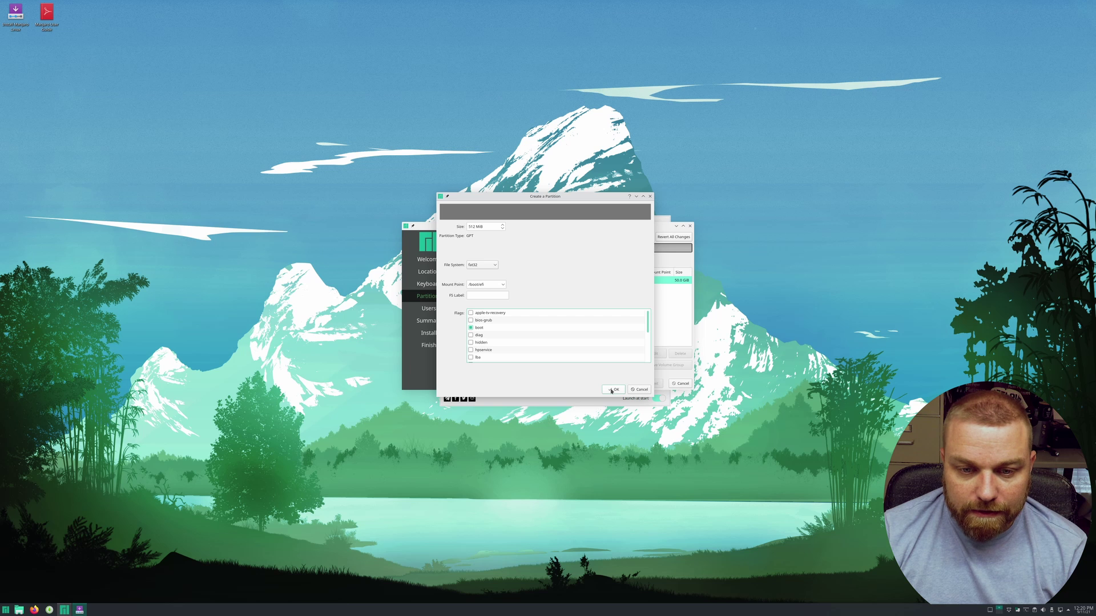
{"action": "left_click", "coordinate": [612, 389]}
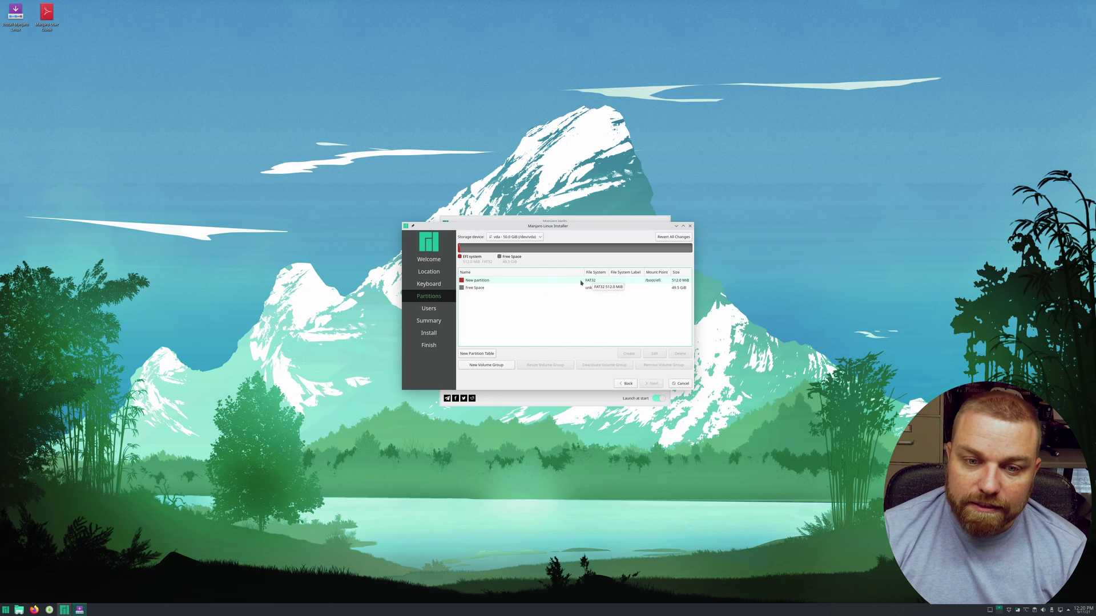
Step: Start a new partition in the remaining free space with a size of 20000 MiB
{"action": "left_click", "coordinate": [479, 288]}
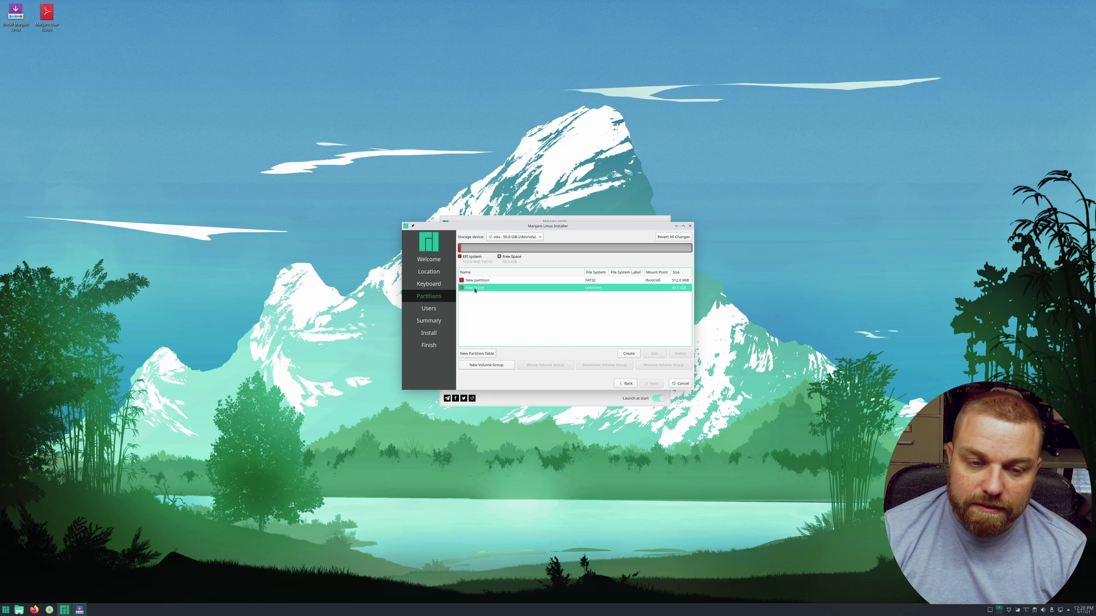
{"action": "left_click", "coordinate": [628, 354]}
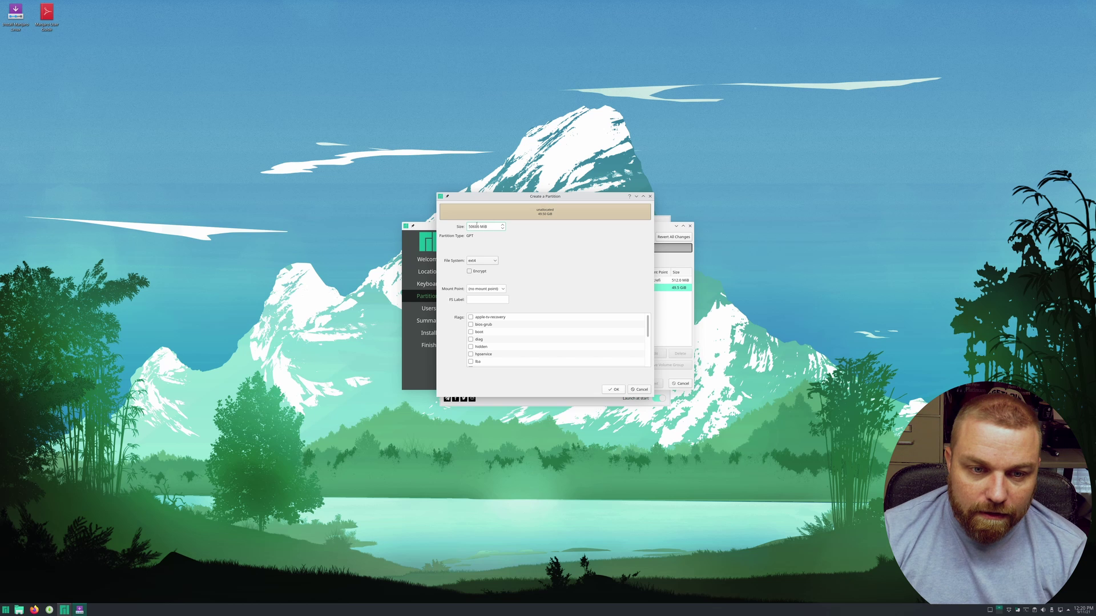
{"action": "double_click", "coordinate": [481, 227]}
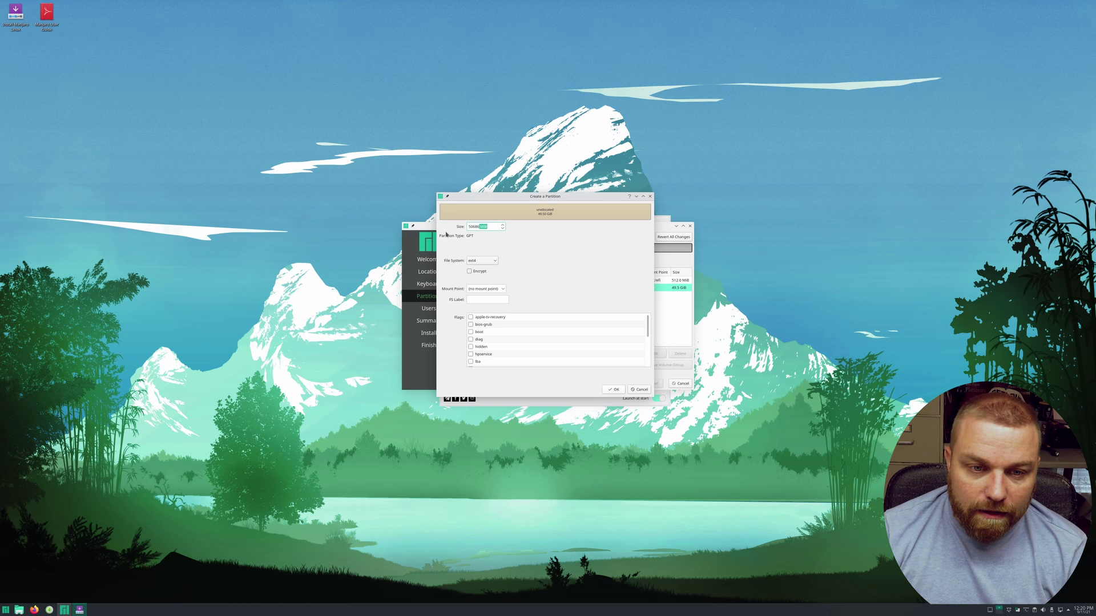
{"action": "key", "text": "BackSpace"}
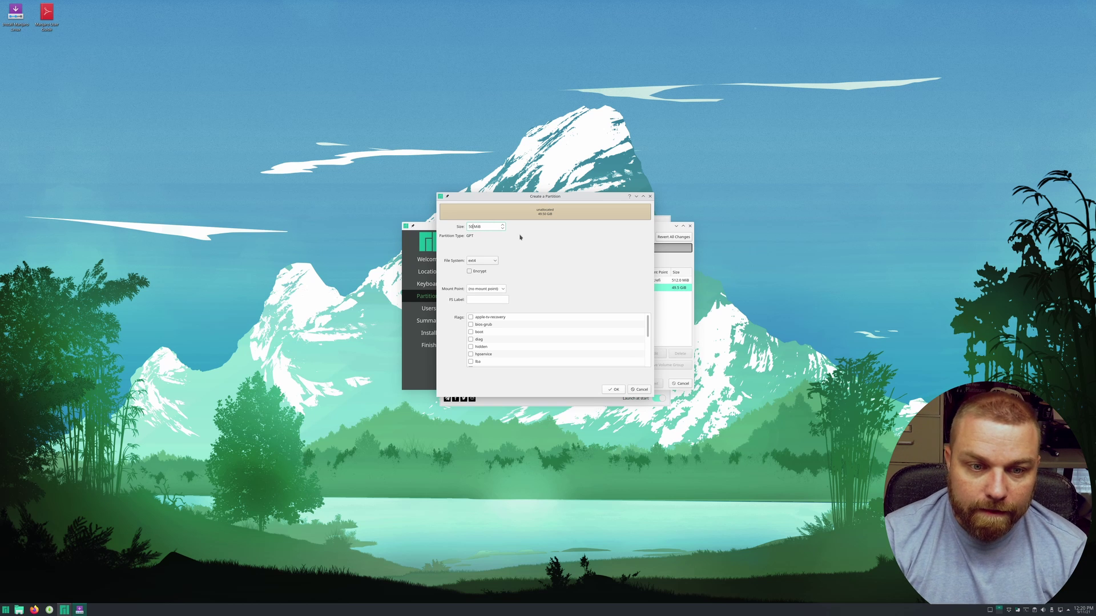
{"action": "type", "text": "20"}
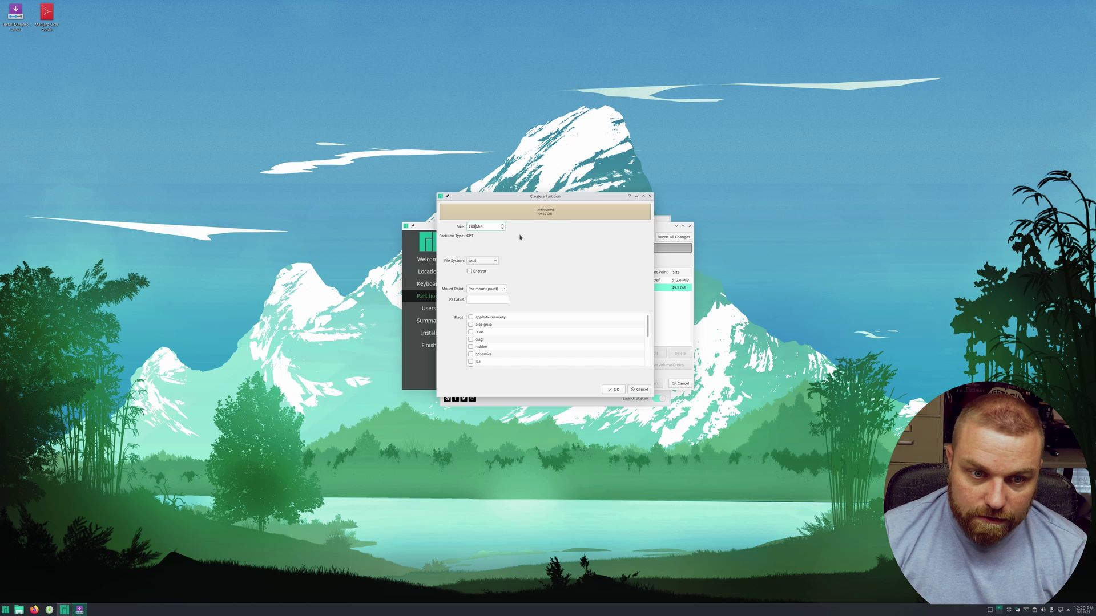
{"action": "type", "text": "000"}
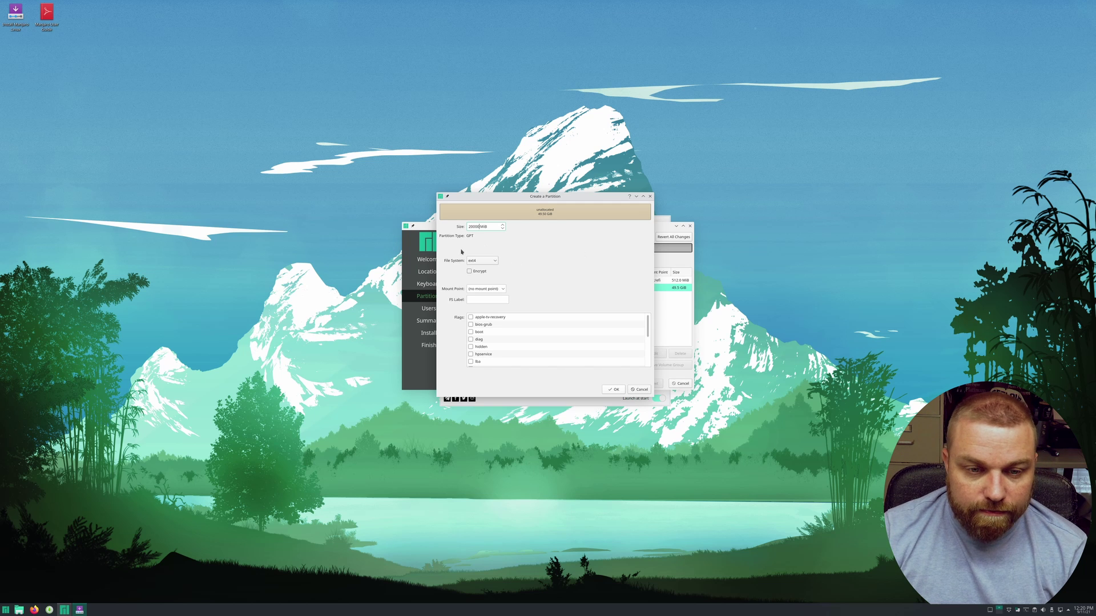
Step: Keep it ext4 without encryption, mount it at /, and create it
{"action": "left_click", "coordinate": [496, 262]}
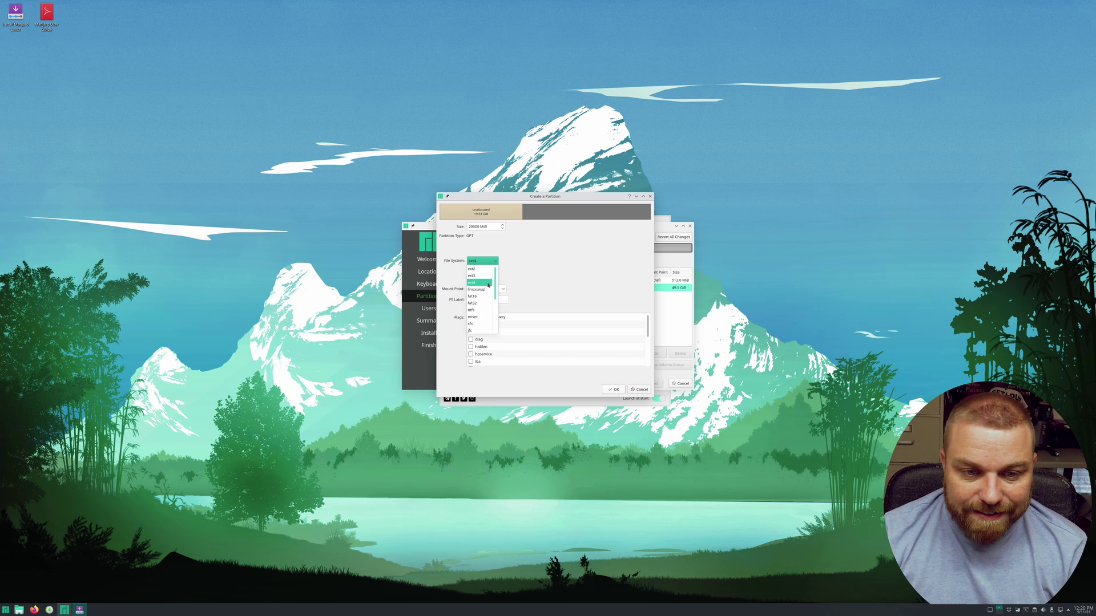
{"action": "scroll", "coordinate": [482, 316], "scroll_direction": "down", "scroll_amount": 5}
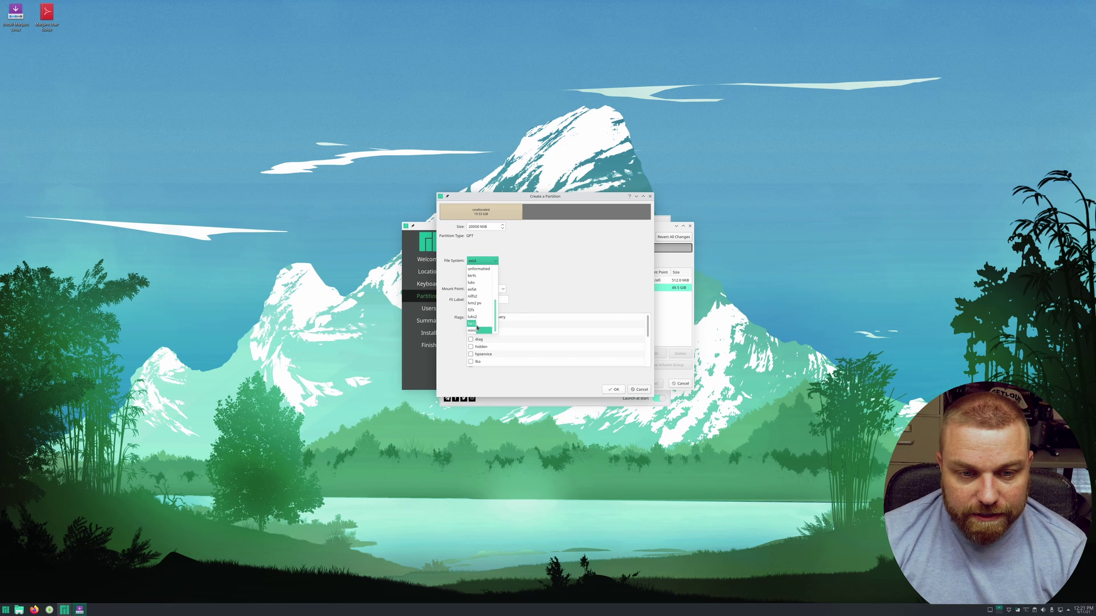
{"action": "scroll", "coordinate": [480, 297], "scroll_direction": "up", "scroll_amount": 5}
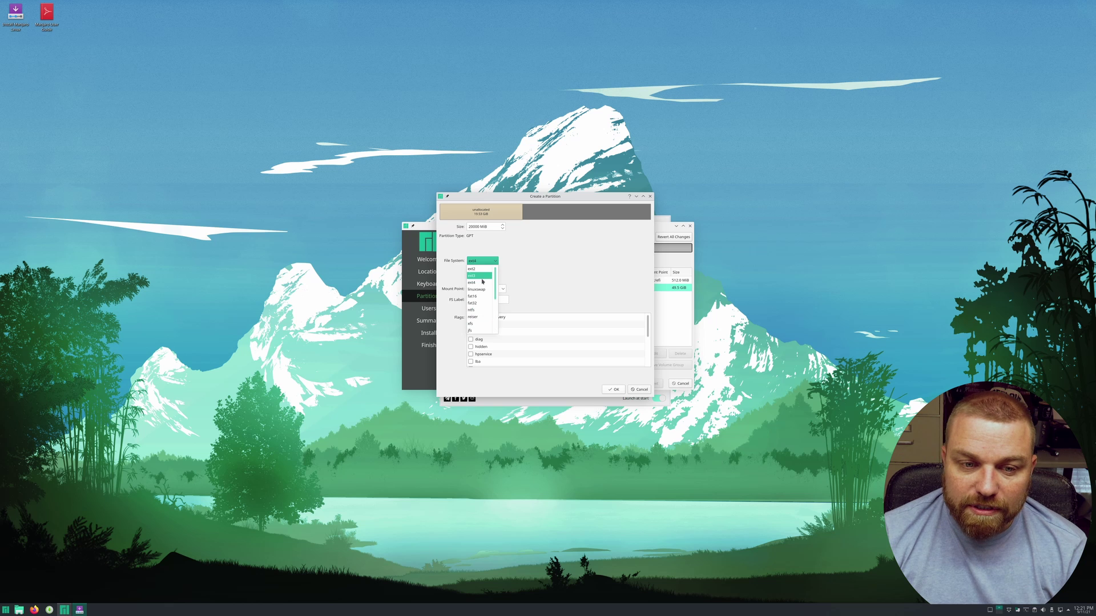
{"action": "left_click", "coordinate": [477, 284]}
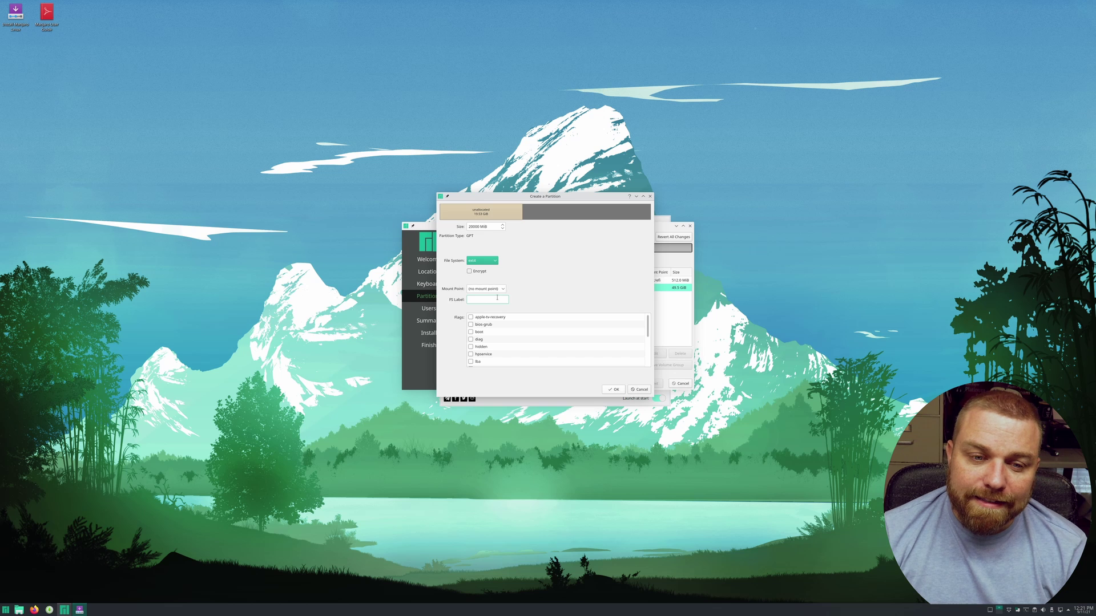
{"action": "left_click", "coordinate": [469, 272]}
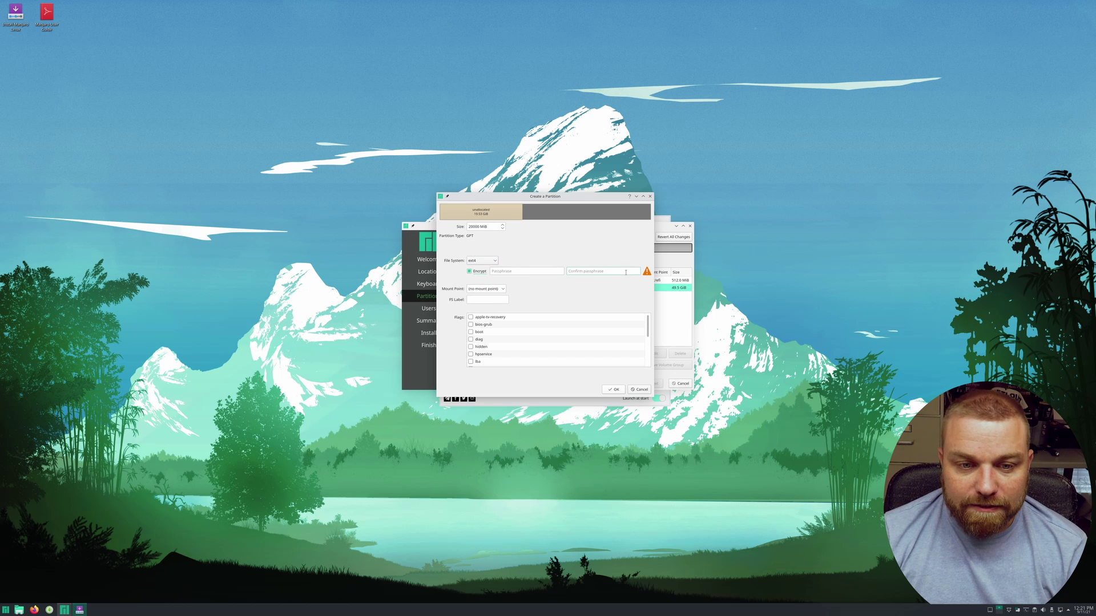
{"action": "left_click", "coordinate": [470, 273]}
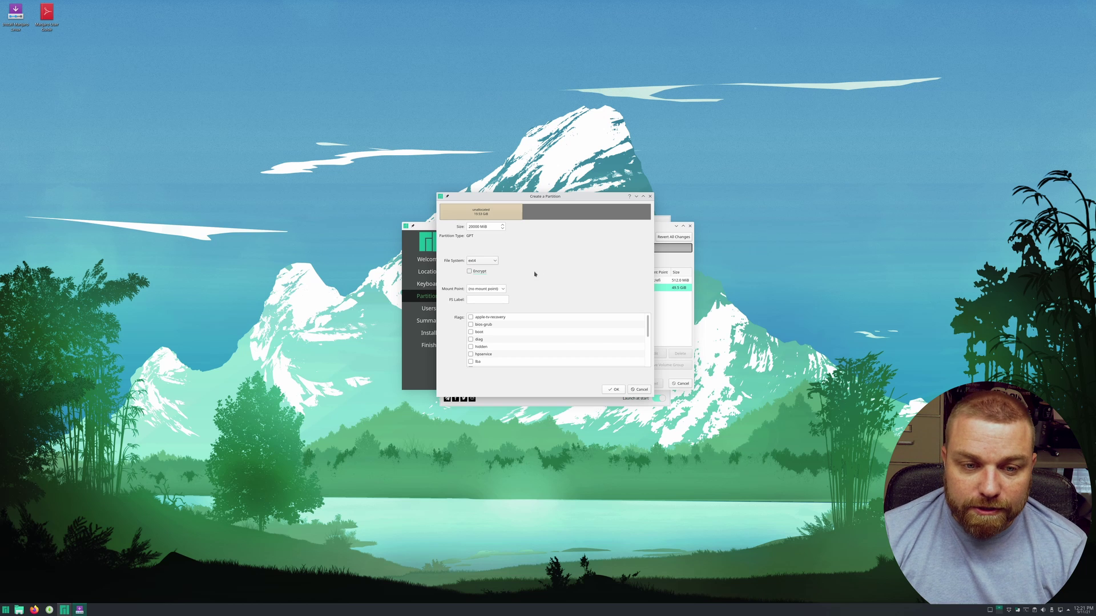
{"action": "left_click", "coordinate": [502, 290]}
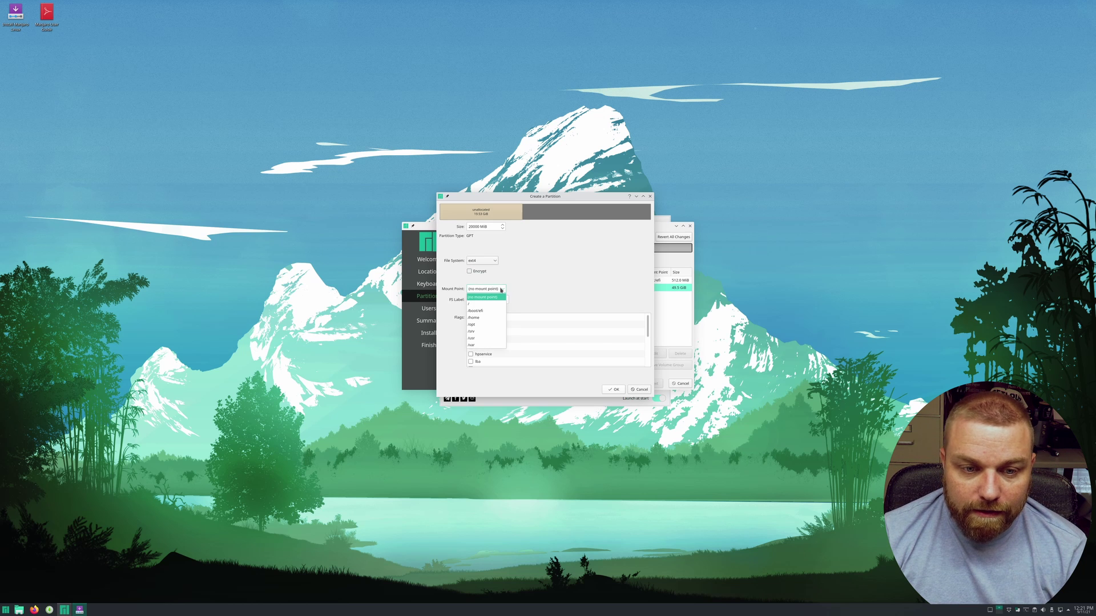
{"action": "left_click", "coordinate": [475, 307]}
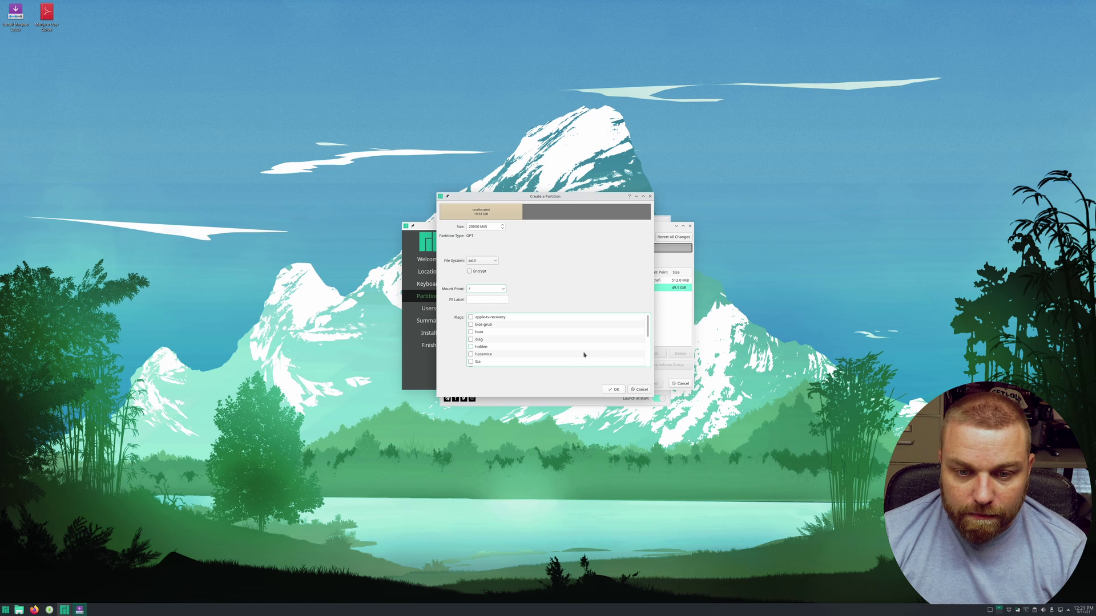
{"action": "left_click", "coordinate": [614, 390]}
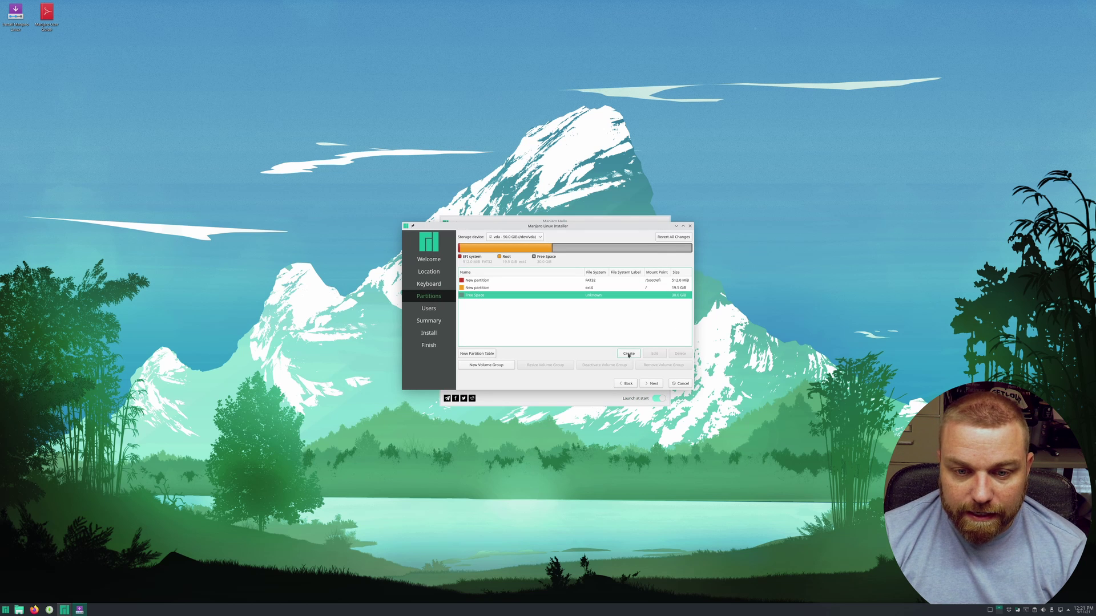
Step: Add a 25000 MiB ext4 partition at /home, leaving 5.6 GiB free
{"action": "left_click", "coordinate": [628, 354]}
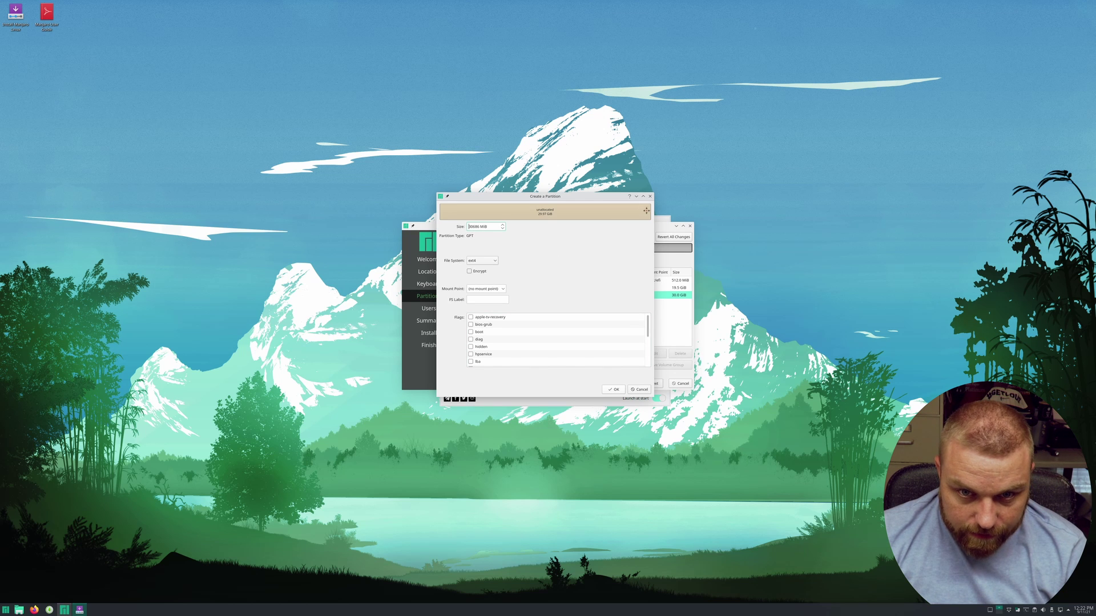
{"action": "double_click", "coordinate": [478, 226]}
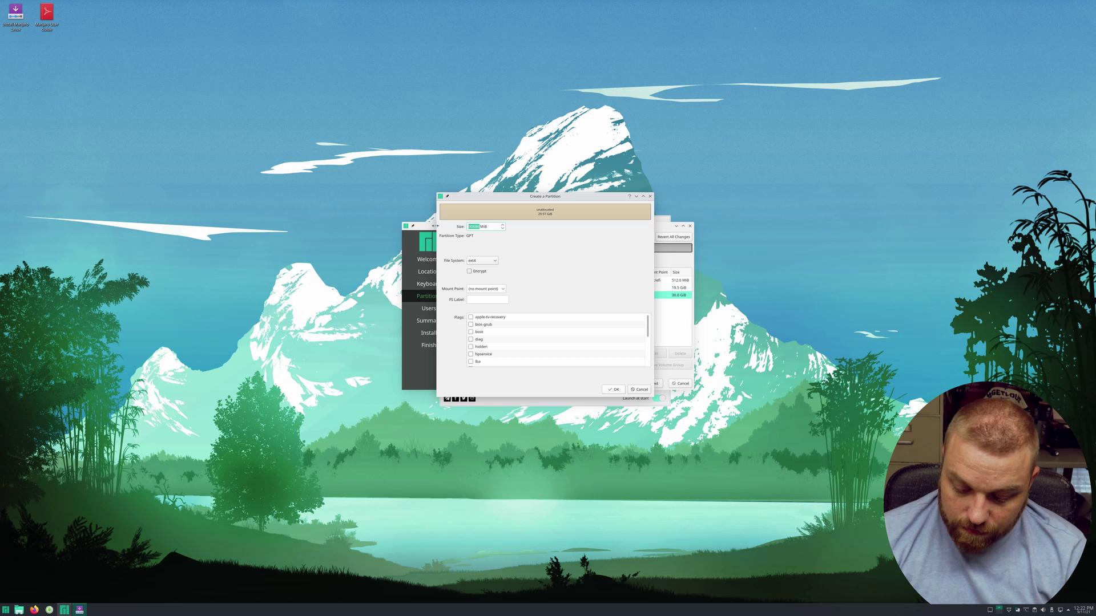
{"action": "type", "text": "25000"}
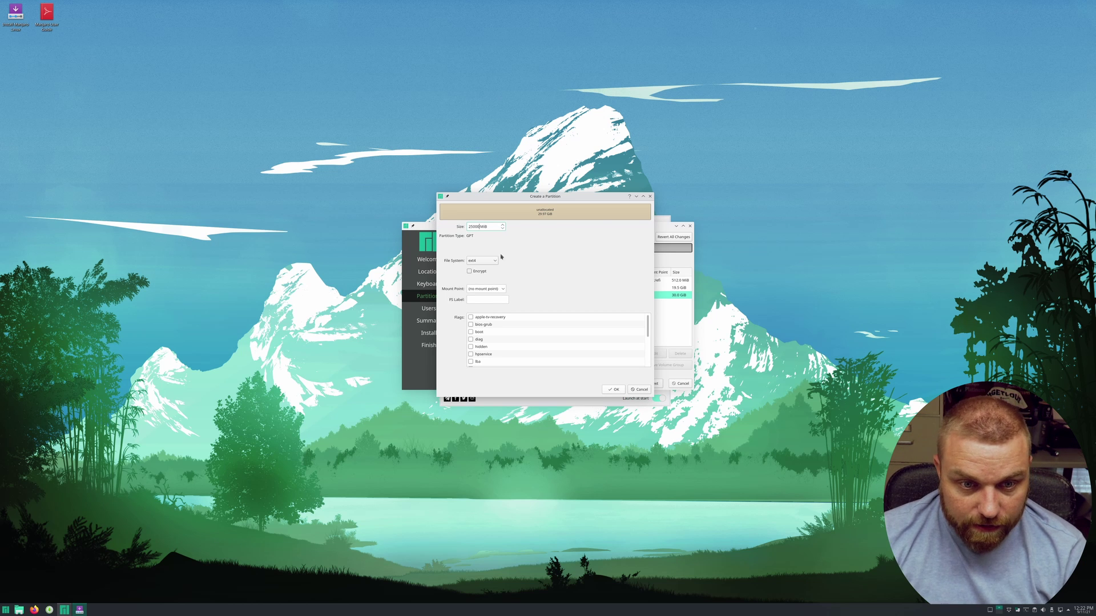
{"action": "left_click", "coordinate": [498, 288]}
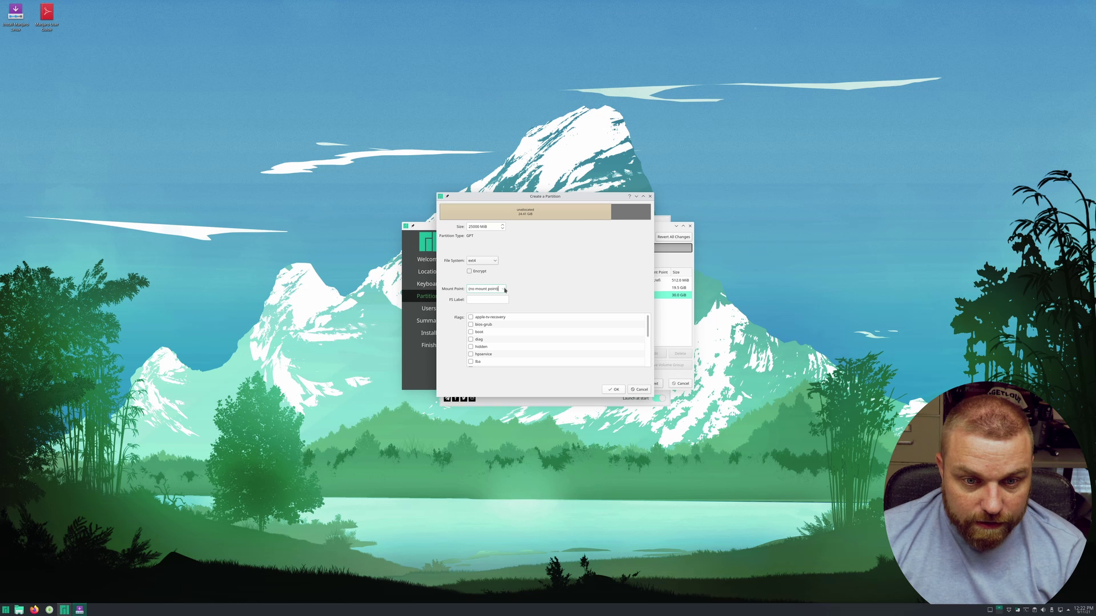
{"action": "left_click", "coordinate": [503, 291]}
{"action": "left_click", "coordinate": [482, 318]}
{"action": "left_click", "coordinate": [614, 390]}
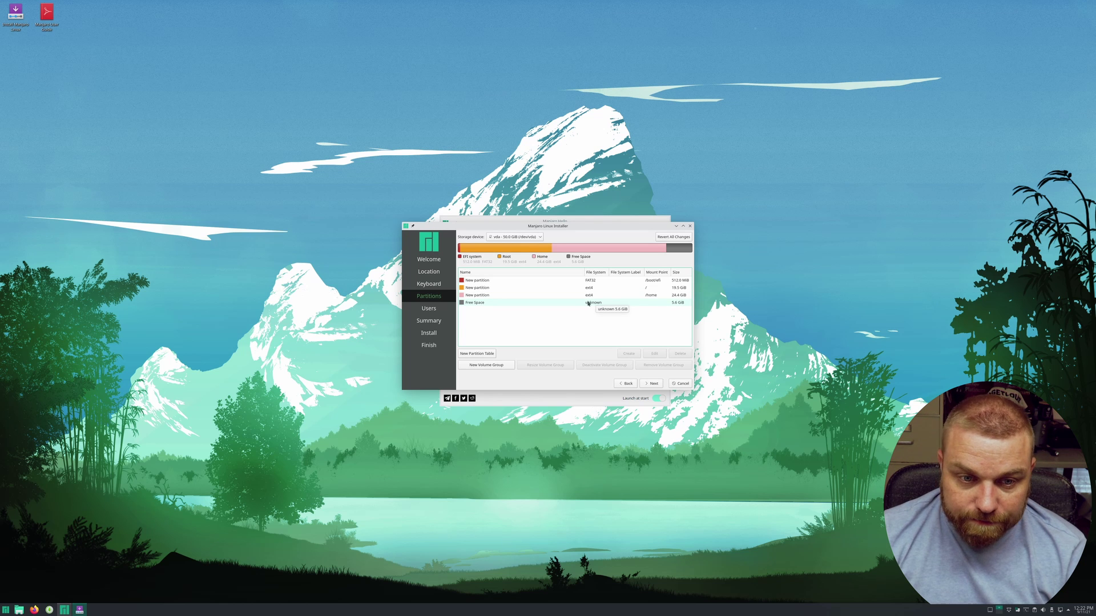
Step: Fill the last 5.6 GiB with a linuxswap partition carrying the swap flag
{"action": "left_click", "coordinate": [588, 302]}
{"action": "left_click", "coordinate": [628, 354]}
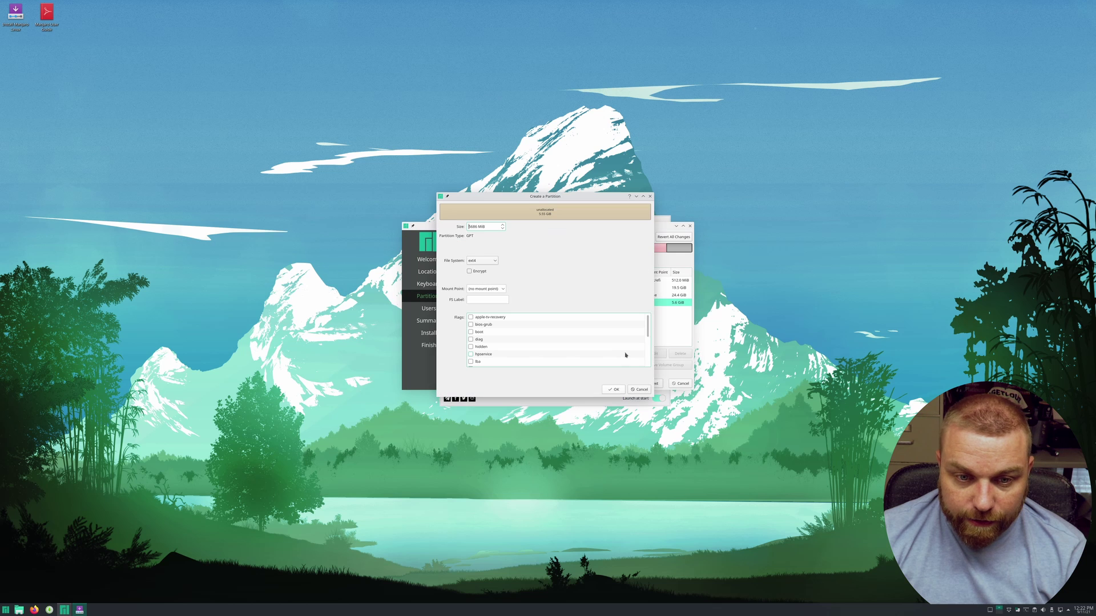
{"action": "left_click", "coordinate": [493, 262]}
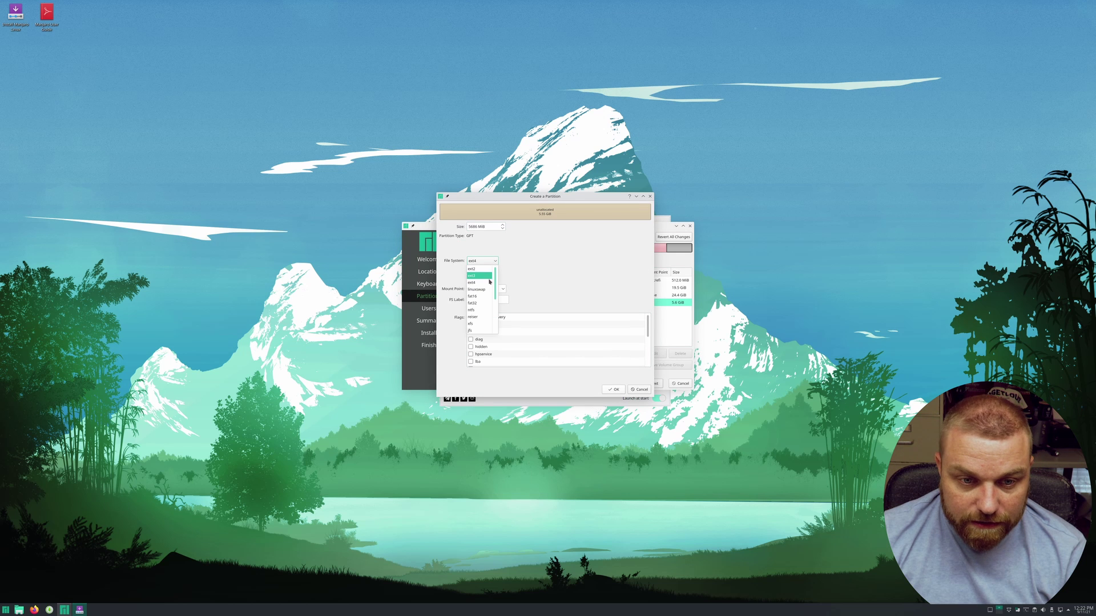
{"action": "left_click", "coordinate": [476, 290]}
{"action": "scroll", "coordinate": [494, 349], "scroll_direction": "down", "scroll_amount": 5}
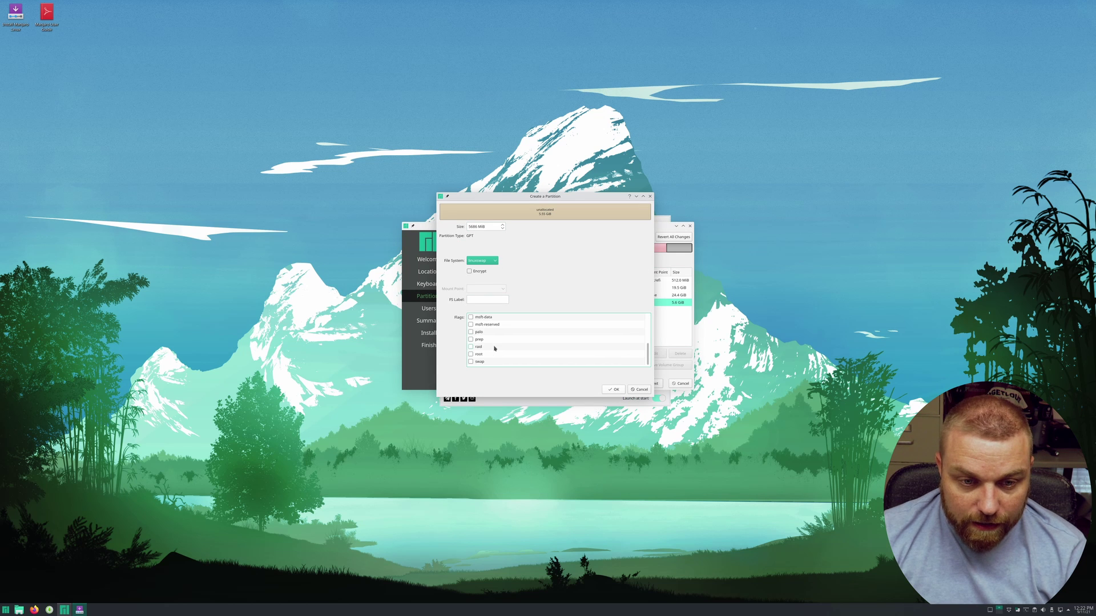
{"action": "left_click", "coordinate": [470, 362]}
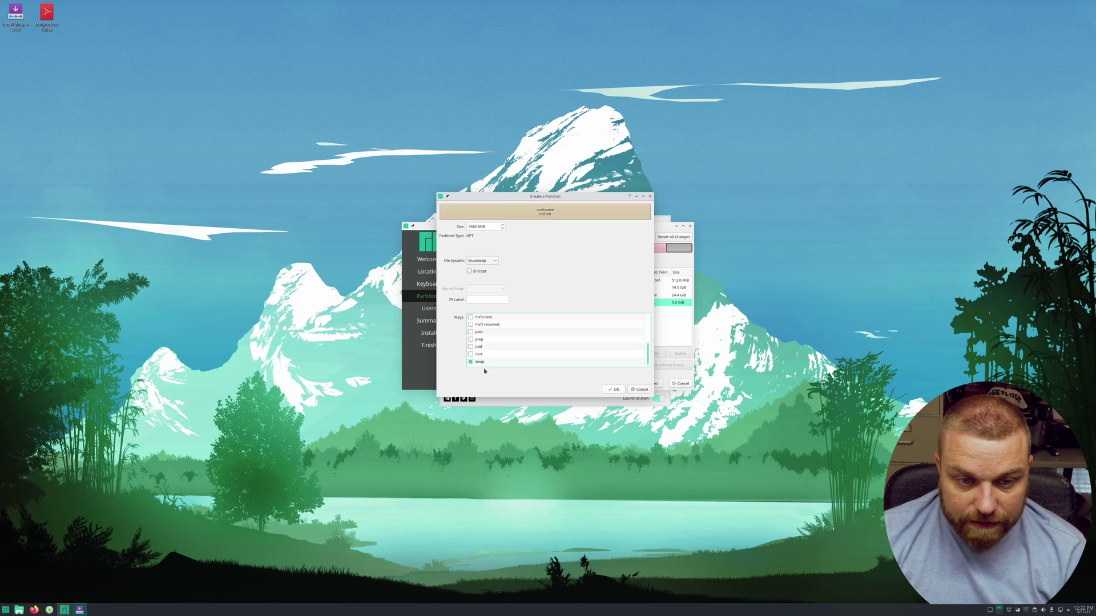
{"action": "left_click", "coordinate": [618, 391]}
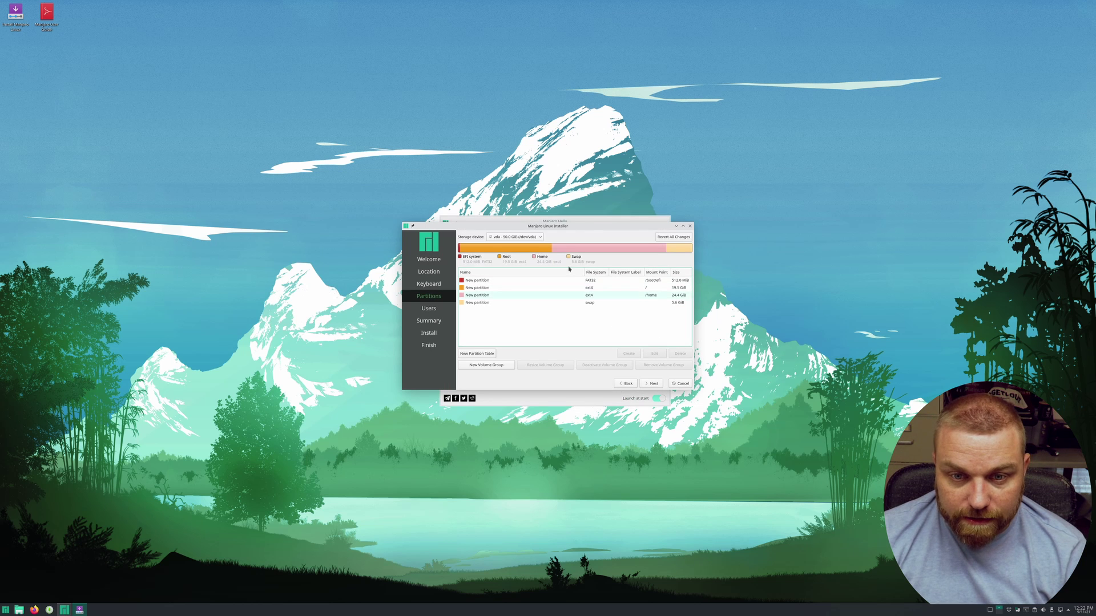
Step: On the Users page, enter the user's name, computer name virt-man, and the password twice
{"action": "left_click", "coordinate": [654, 384]}
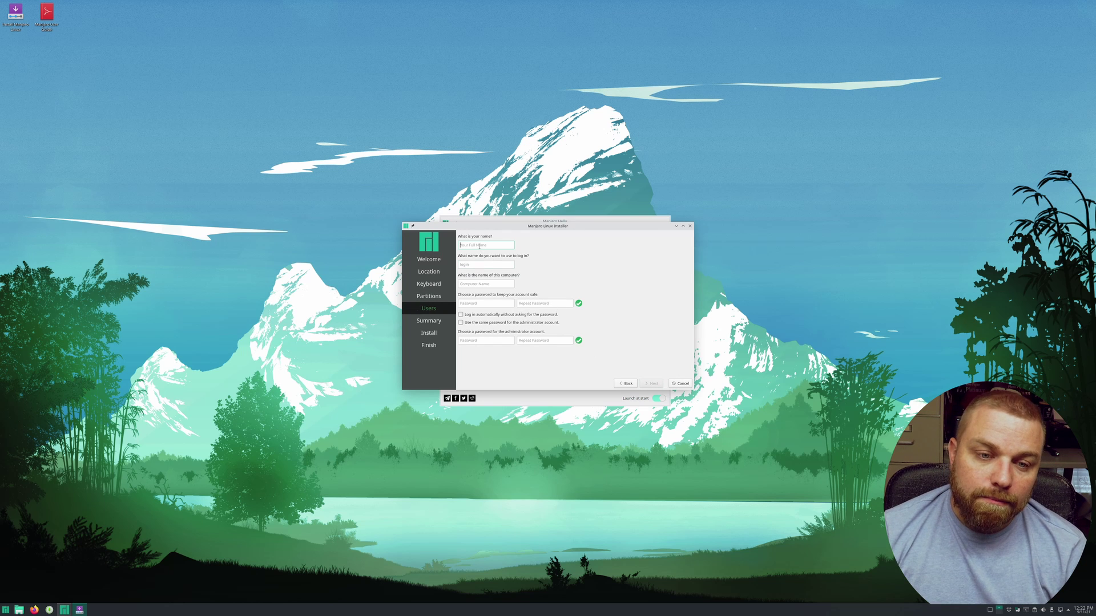
{"action": "type", "text": "ks"}
{"action": "key", "text": "Tab"}
{"action": "key", "text": "Tab"}
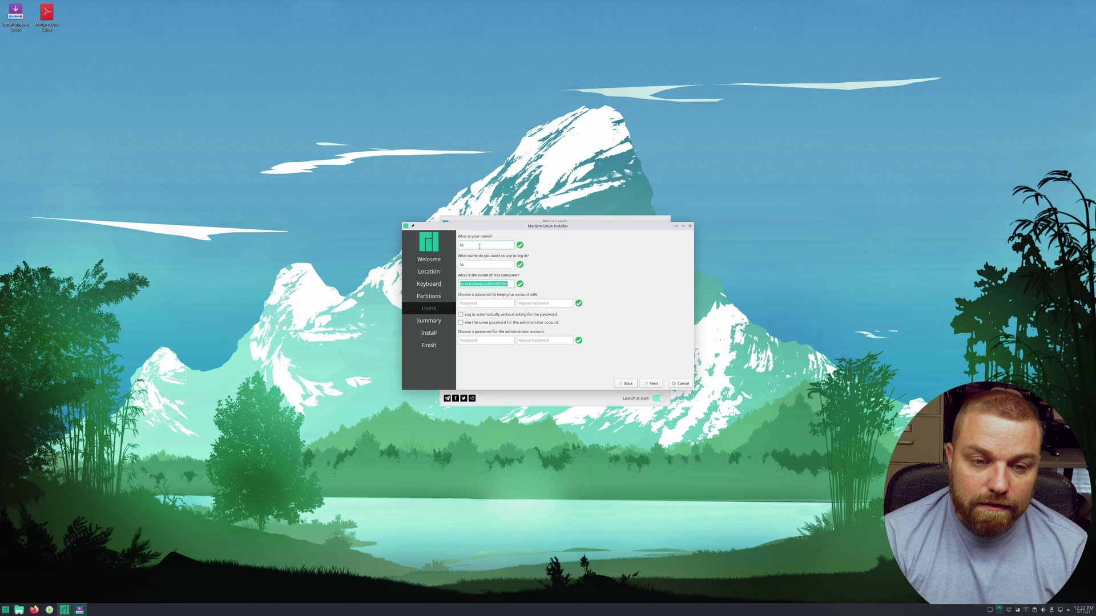
{"action": "type", "text": "virt-man"}
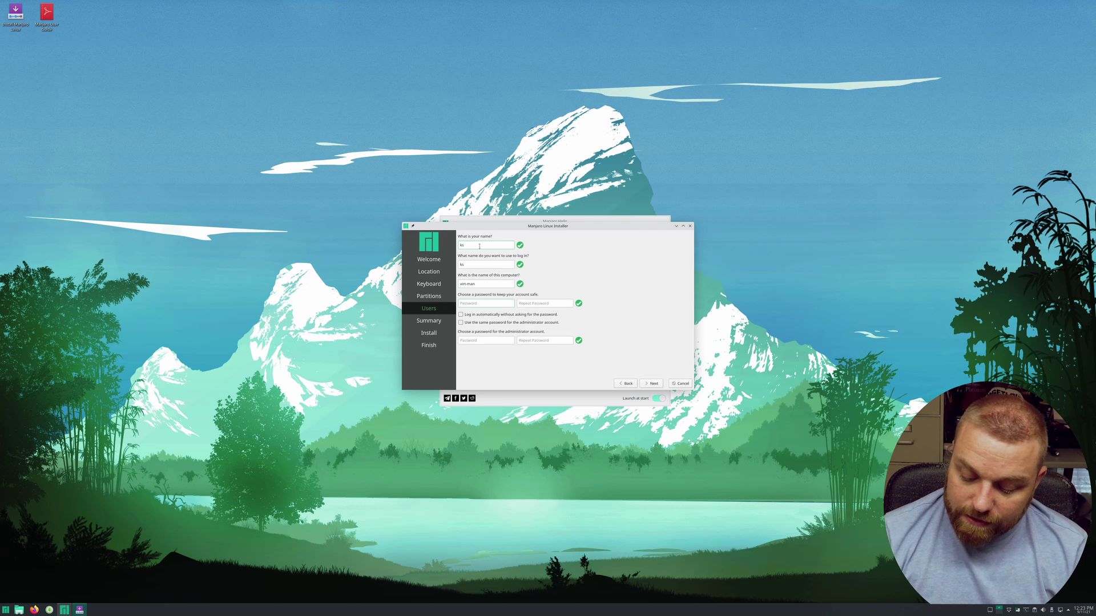
{"action": "key", "text": "Tab"}
{"action": "type", "text": "***"}
{"action": "key", "text": "Tab"}
{"action": "type", "text": "***"}
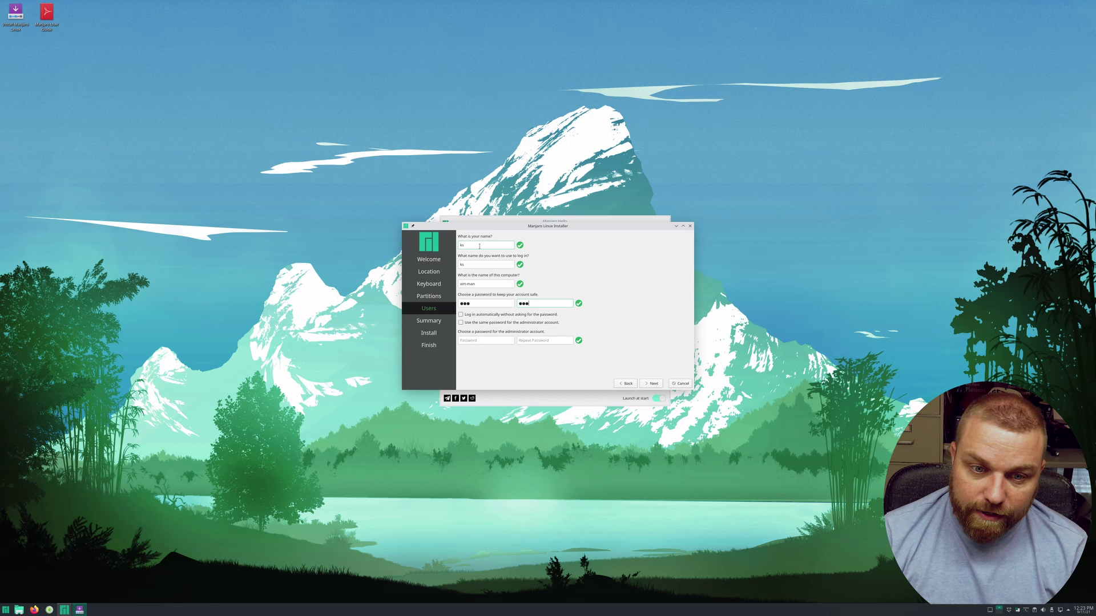
Step: Use the same password for the administrator account and review the Summary page
{"action": "left_click", "coordinate": [461, 323]}
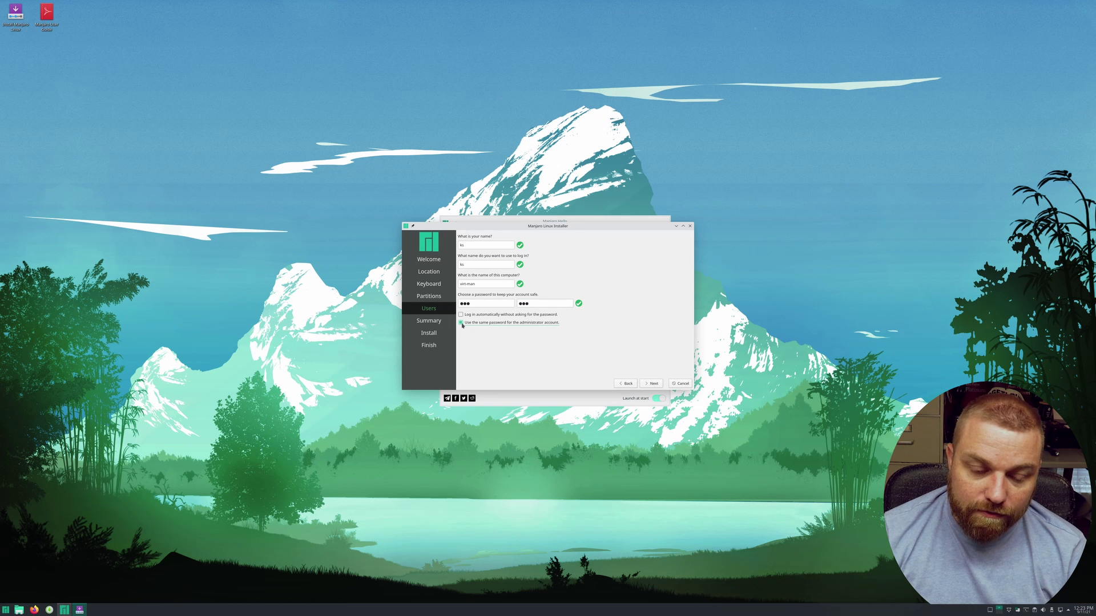
{"action": "left_click", "coordinate": [462, 323]}
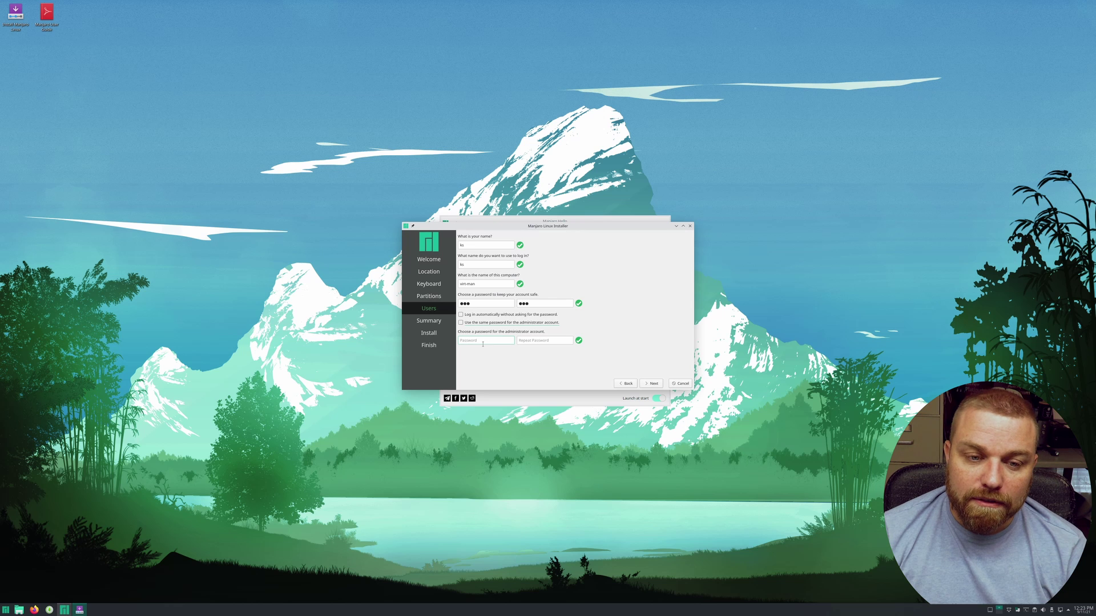
{"action": "left_click", "coordinate": [461, 323]}
{"action": "left_click", "coordinate": [461, 323]}
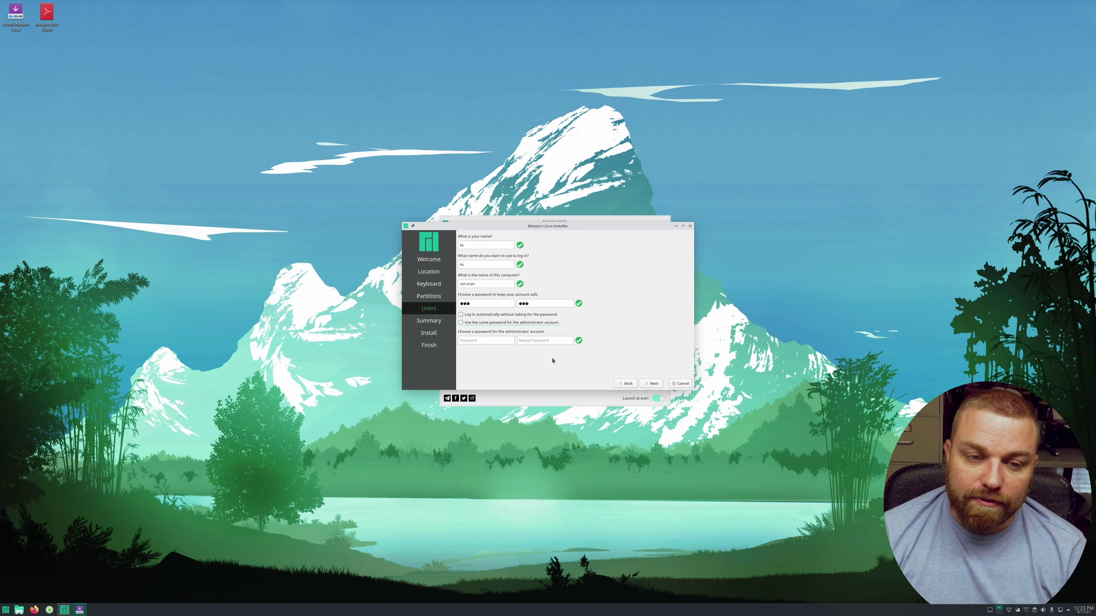
{"action": "left_click", "coordinate": [462, 323]}
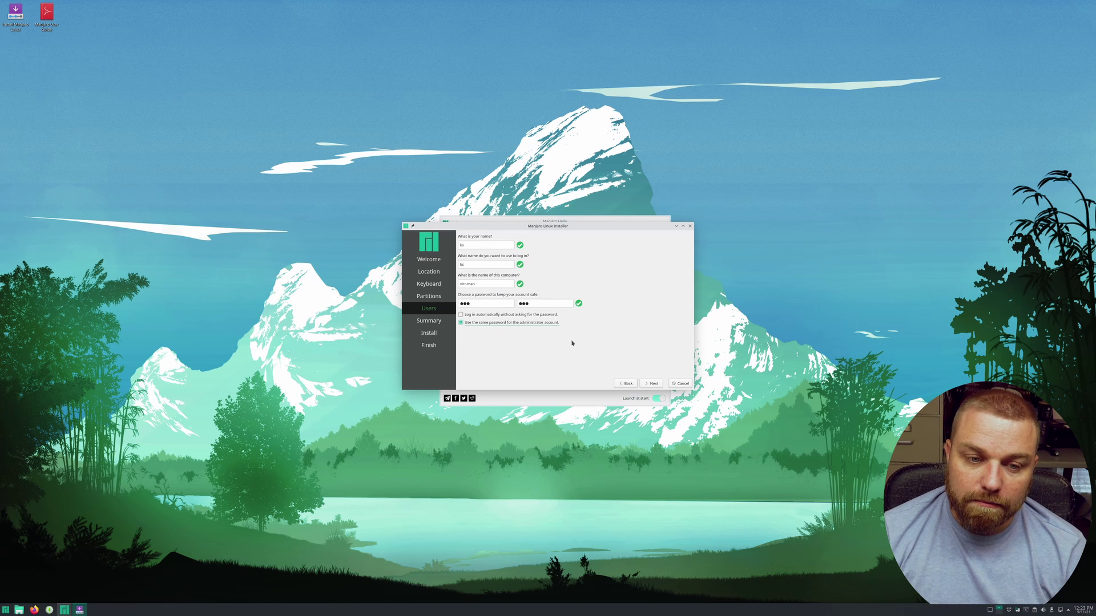
{"action": "left_click", "coordinate": [651, 383]}
{"action": "scroll", "coordinate": [527, 287], "scroll_direction": "down", "scroll_amount": 3}
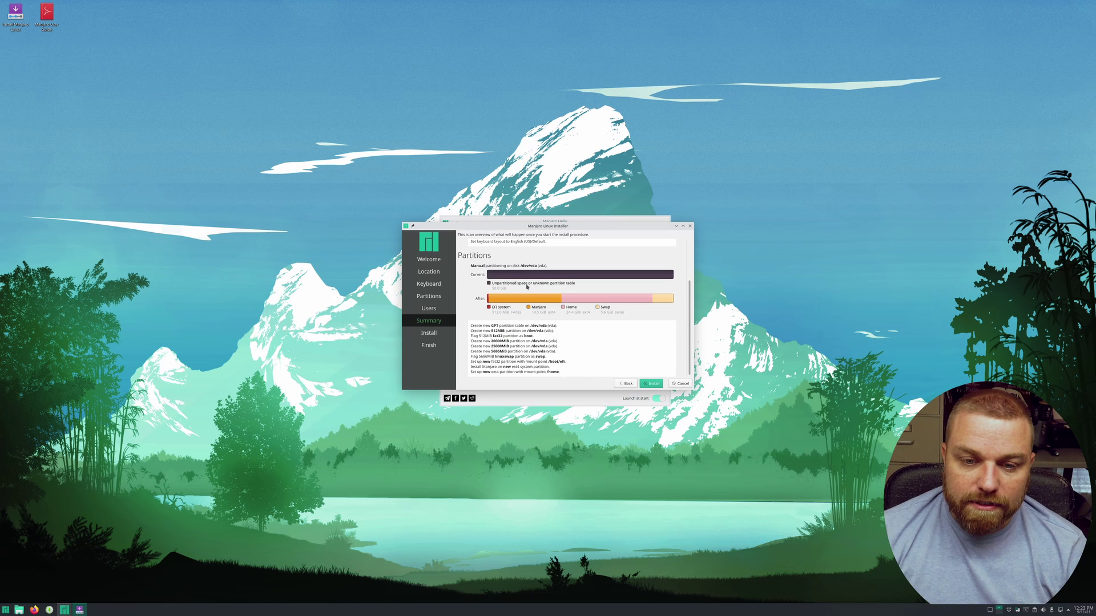
Step: Start the installation from Summary and confirm the partition changes with Install now
{"action": "left_click", "coordinate": [654, 384]}
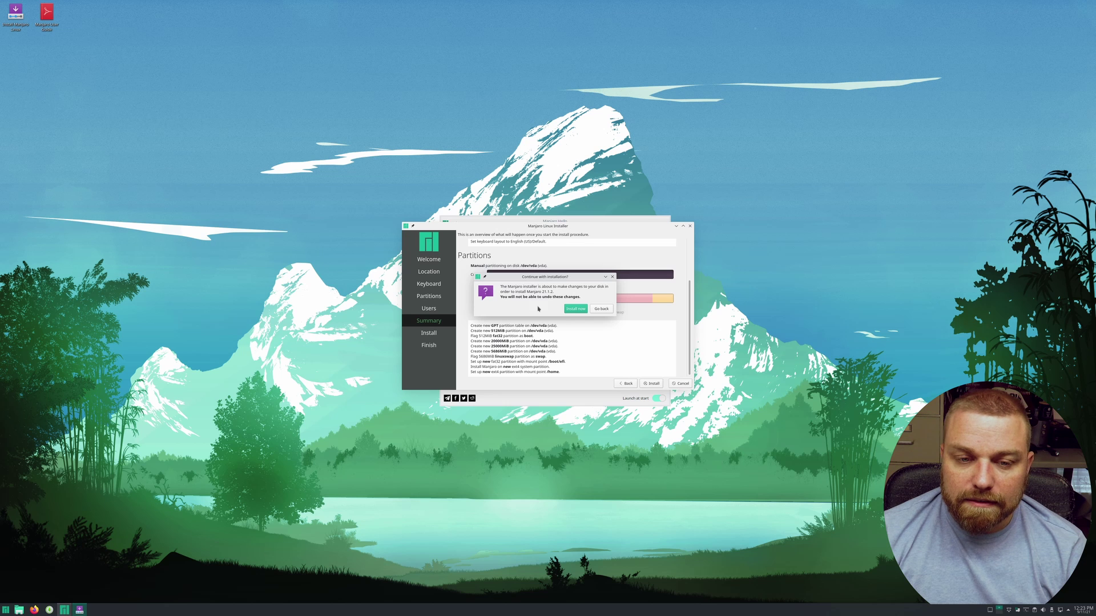
{"action": "left_click", "coordinate": [567, 308]}
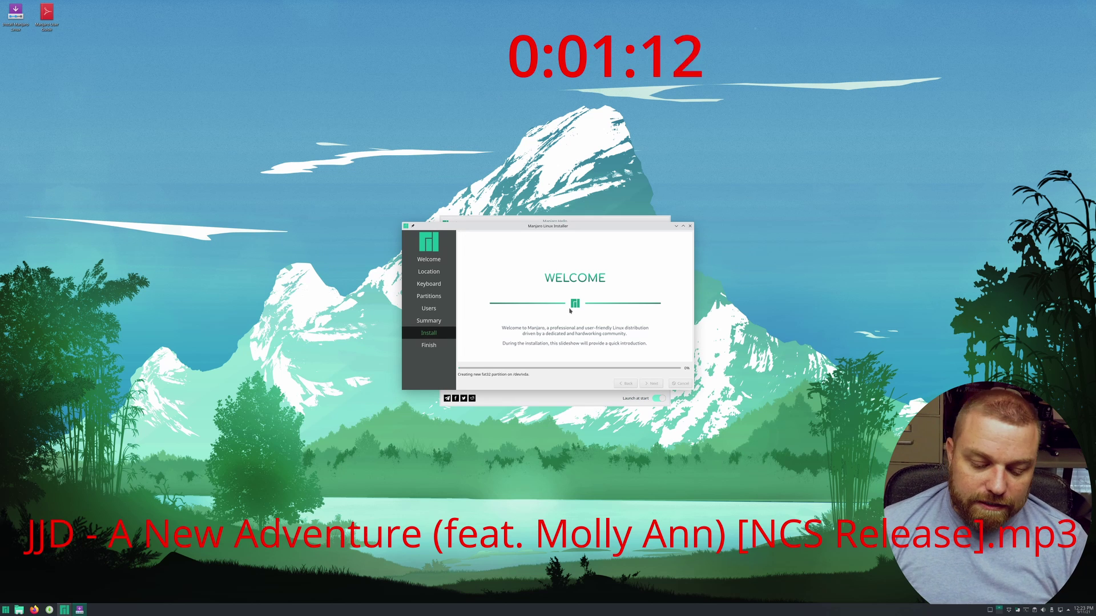